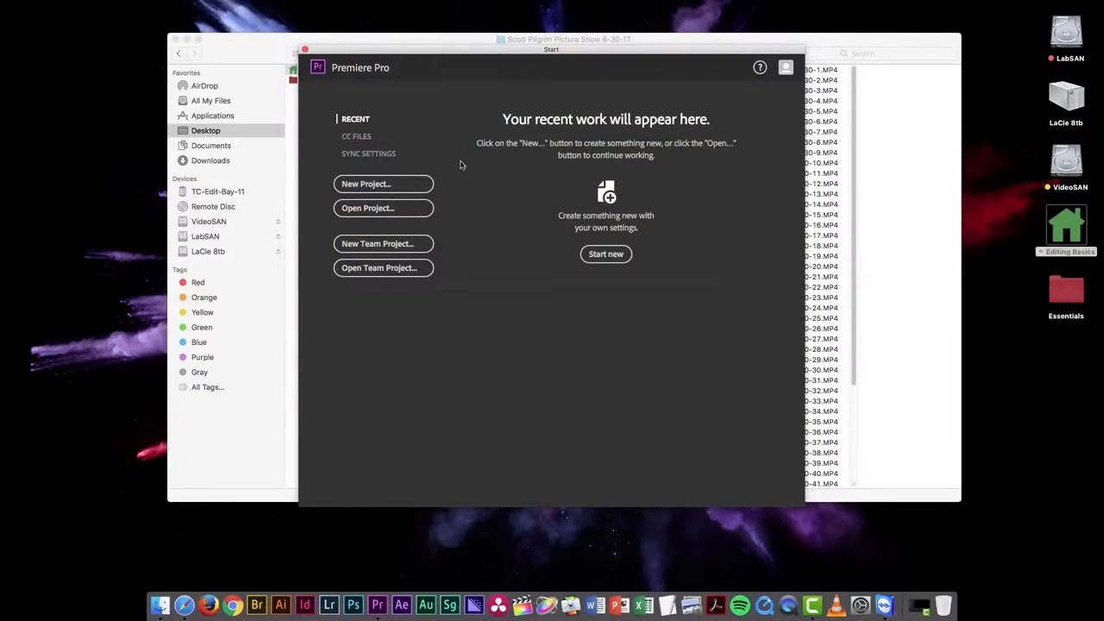
- Create a new project named Editing Basics, saved in the 00_Project Files folder inside the Desktop's Editing Basics folder
click(413, 185)
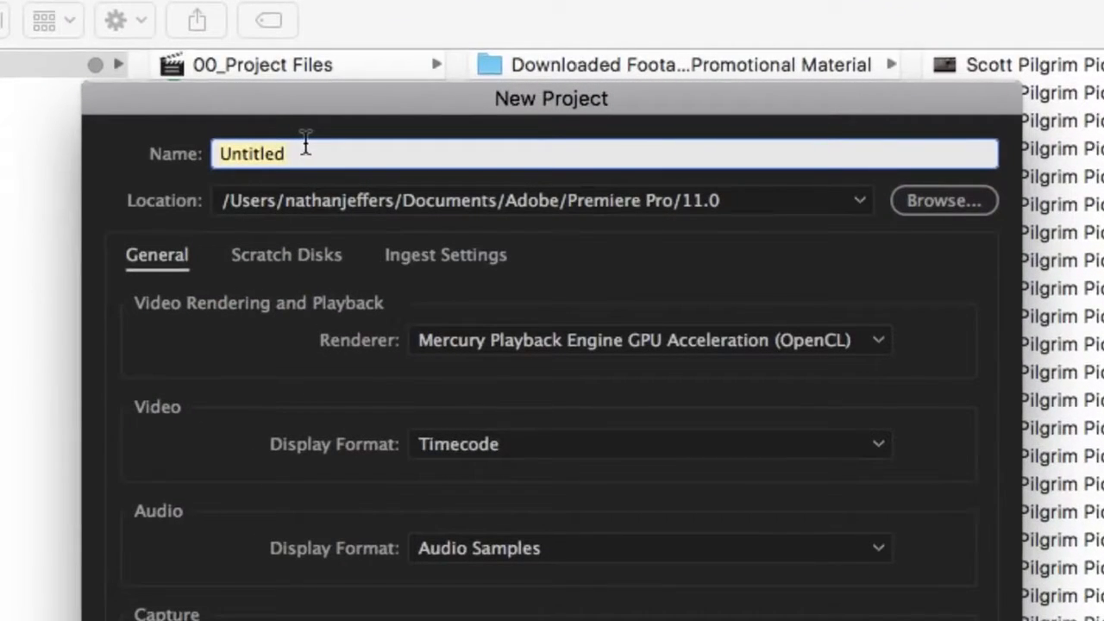
text(Editing Basics)
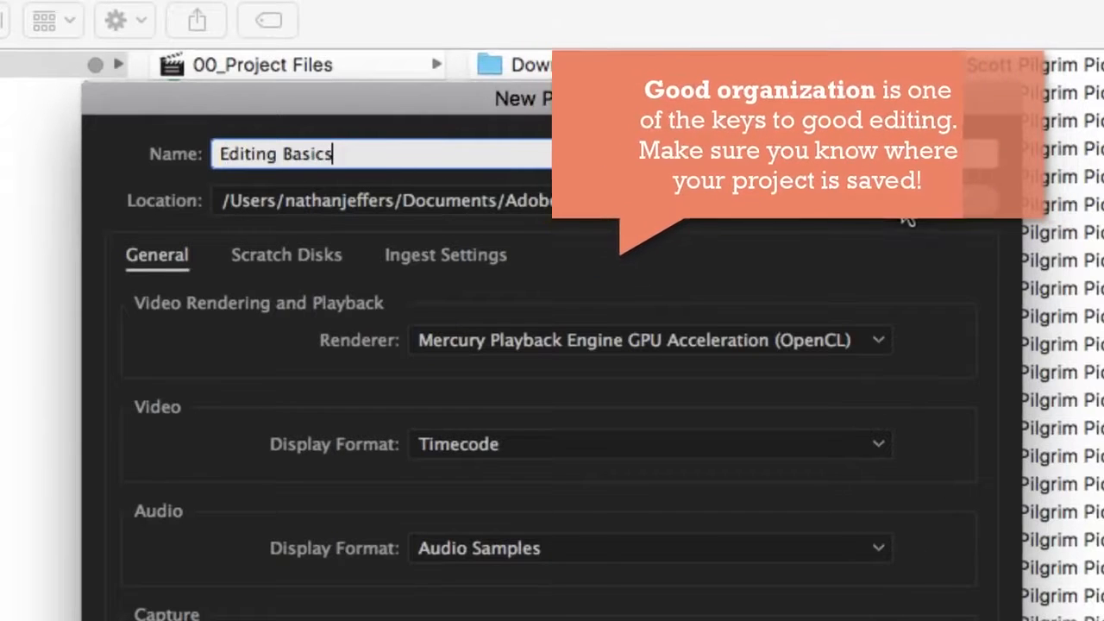
drag(832, 104, 845, 292)
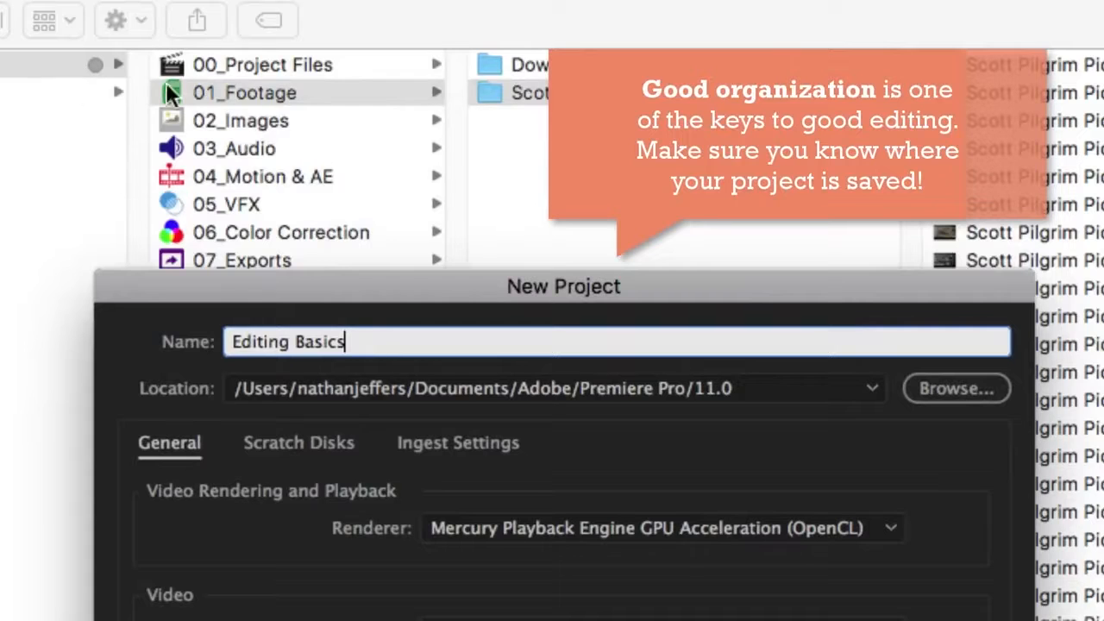
click(951, 388)
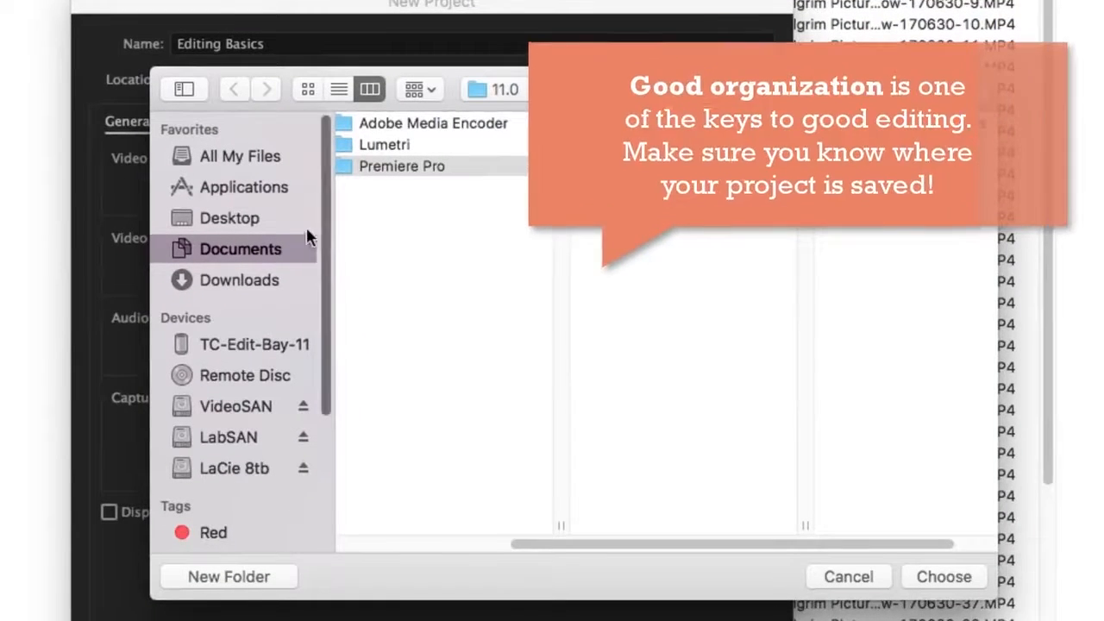
click(279, 220)
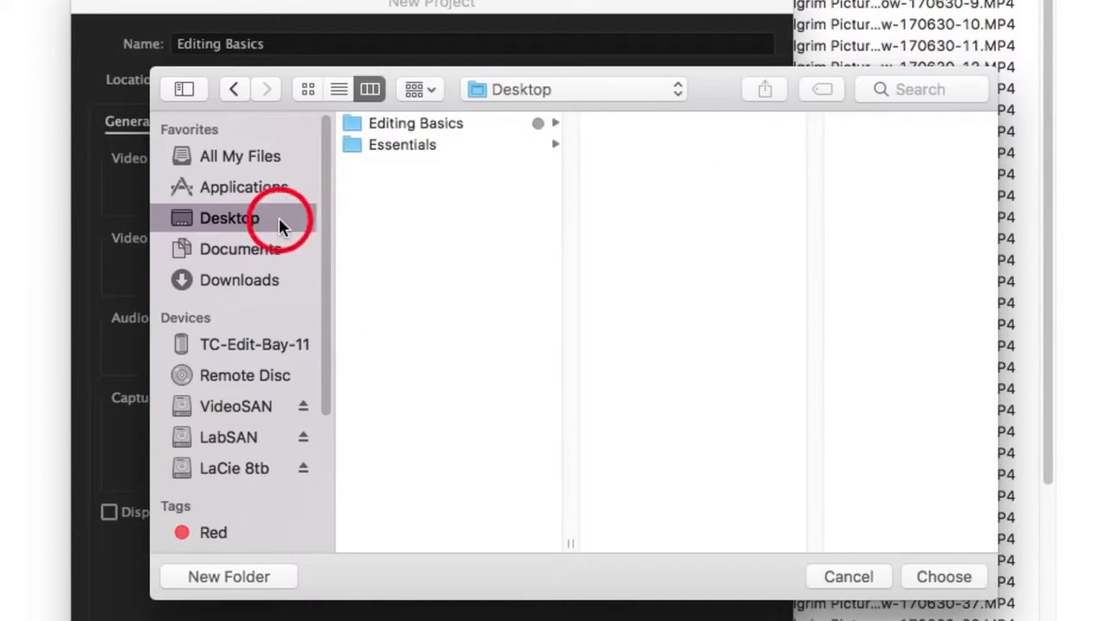
click(415, 126)
click(620, 123)
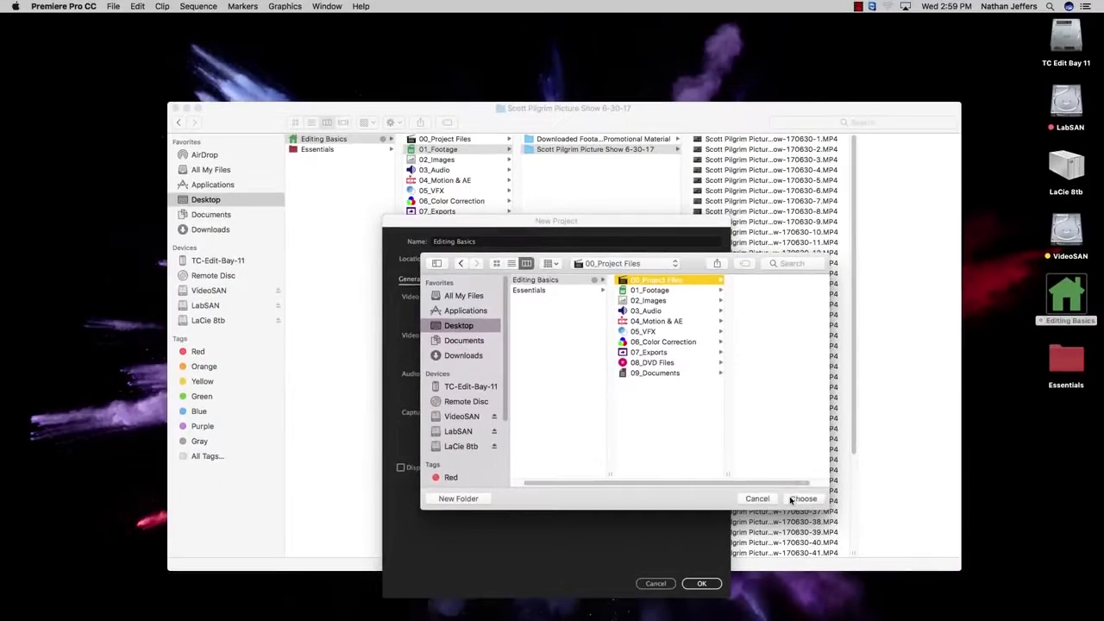
click(801, 498)
click(701, 583)
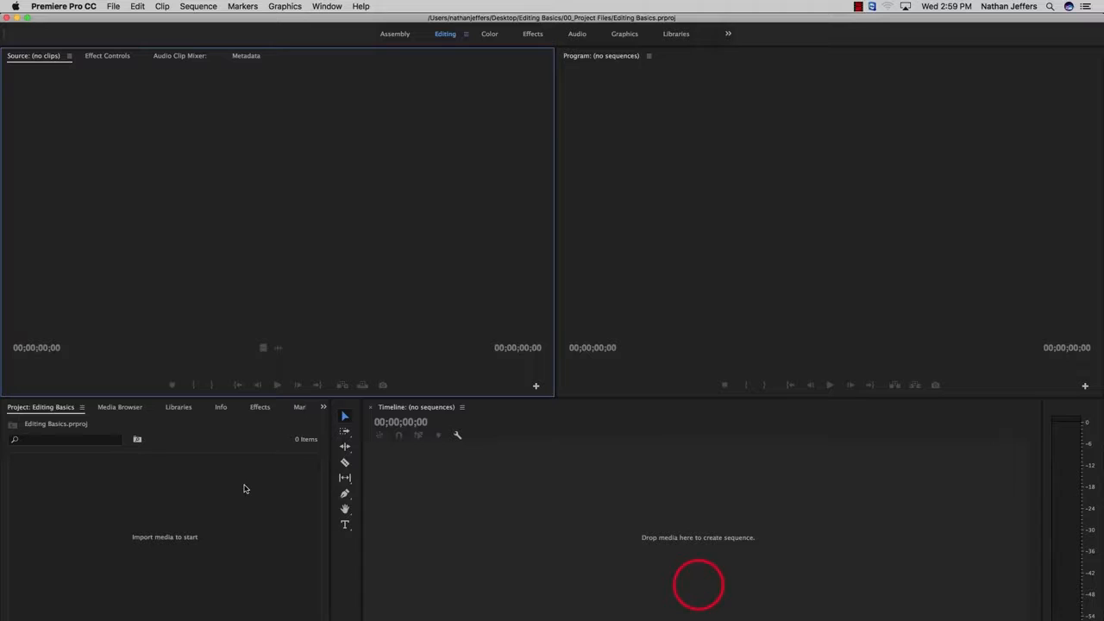
- Start a media import and browse to Desktop > Editing Basics > 01_Footage > Scott Pilgrim Picture Show 6-30-17, widening the folder column
click(244, 488)
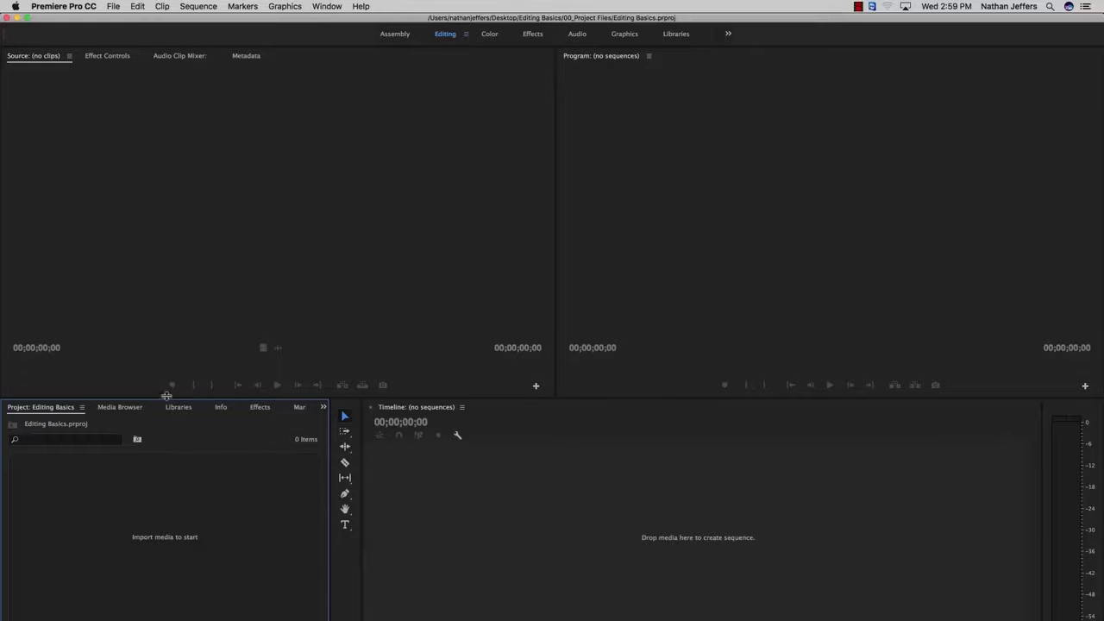
click(113, 6)
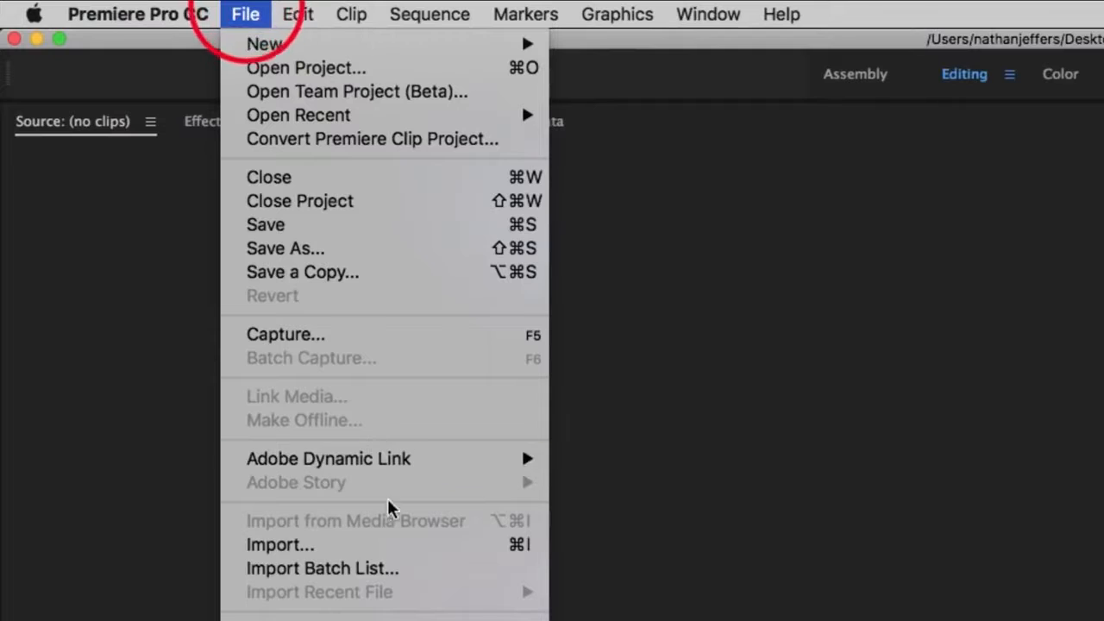
click(392, 544)
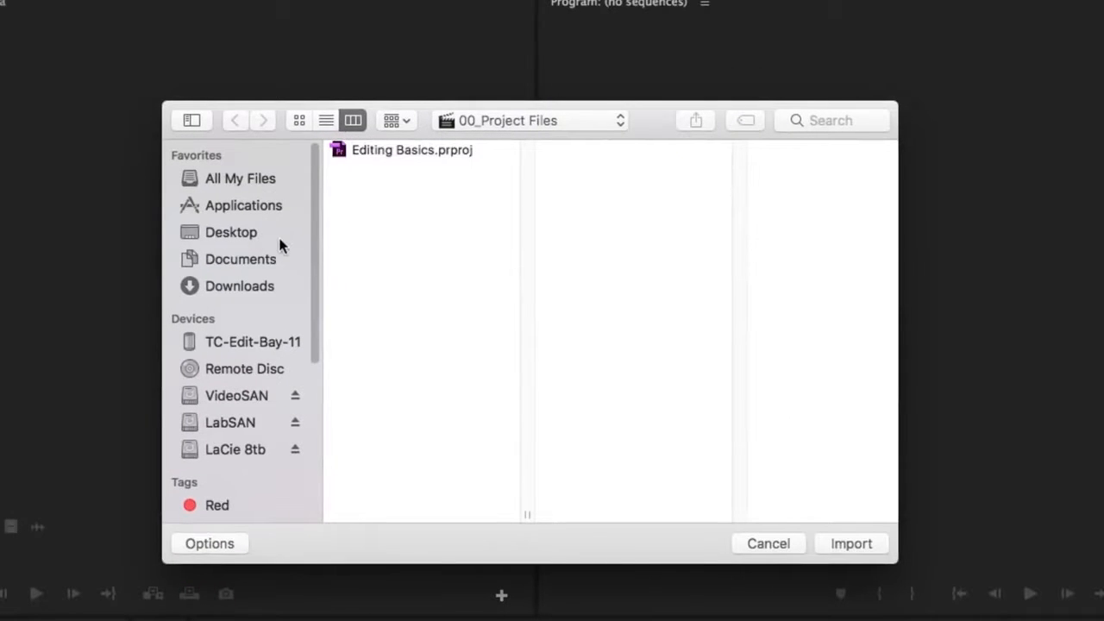
click(260, 231)
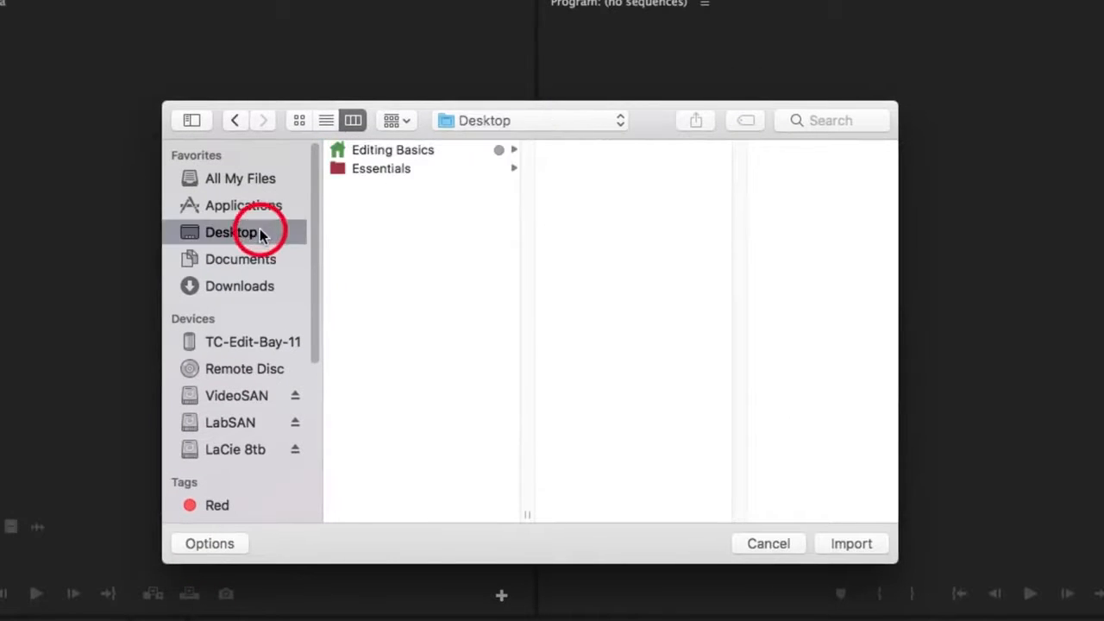
click(421, 150)
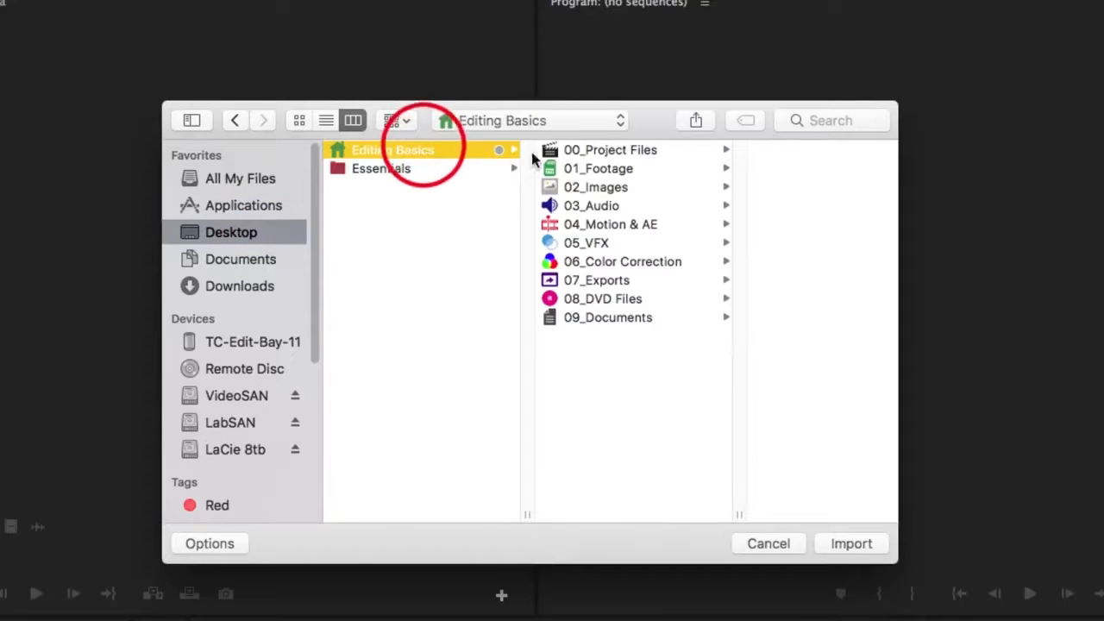
click(645, 168)
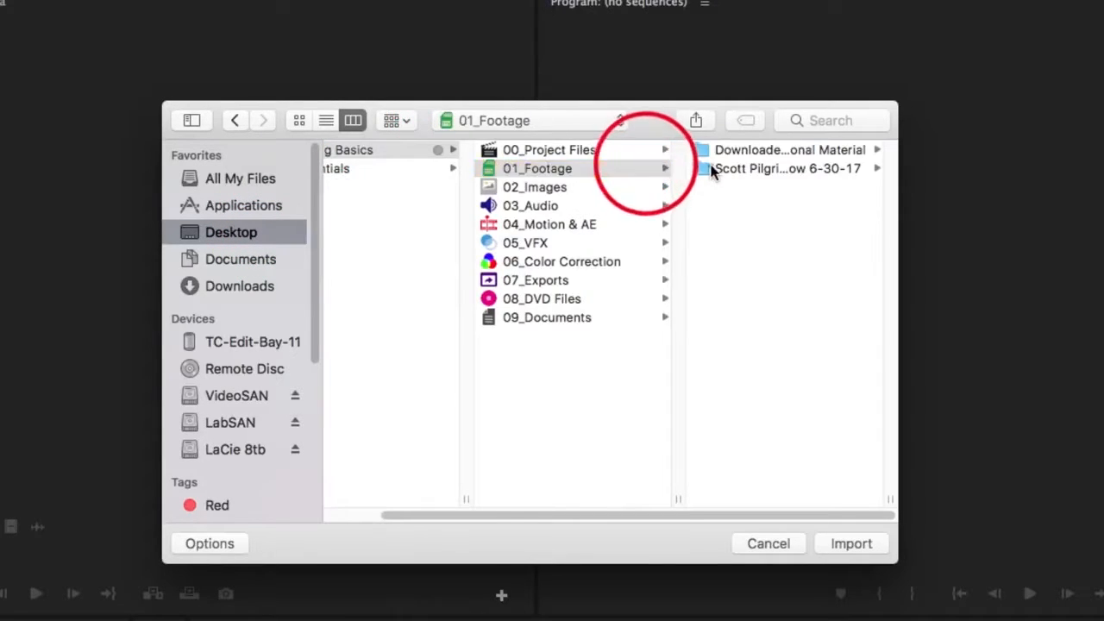
click(720, 169)
drag(680, 501, 791, 479)
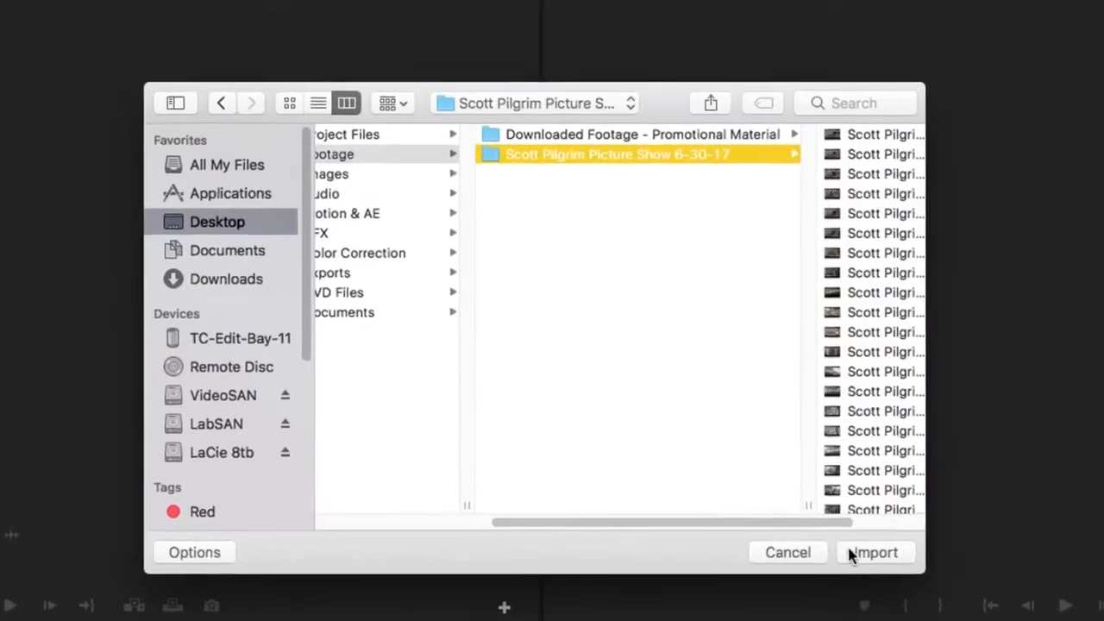
- Import all the clips from Scott Pilgrim Picture Show-170630-1.MP4 through Scott Pilgrim Picture Show-170630-54.MP4
click(849, 150)
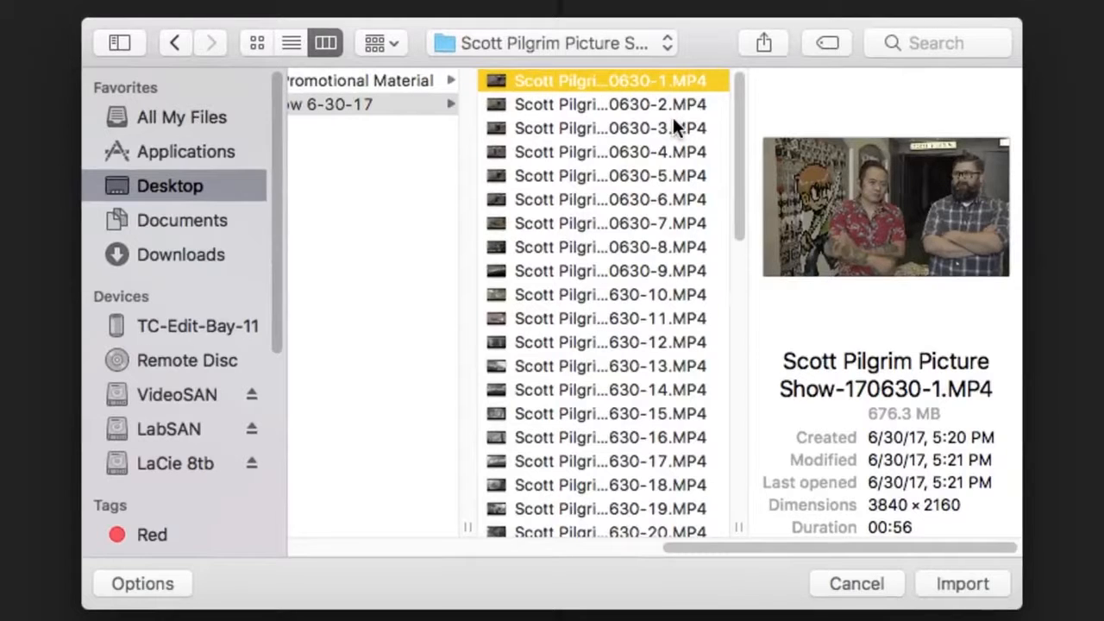
drag(740, 122, 746, 526)
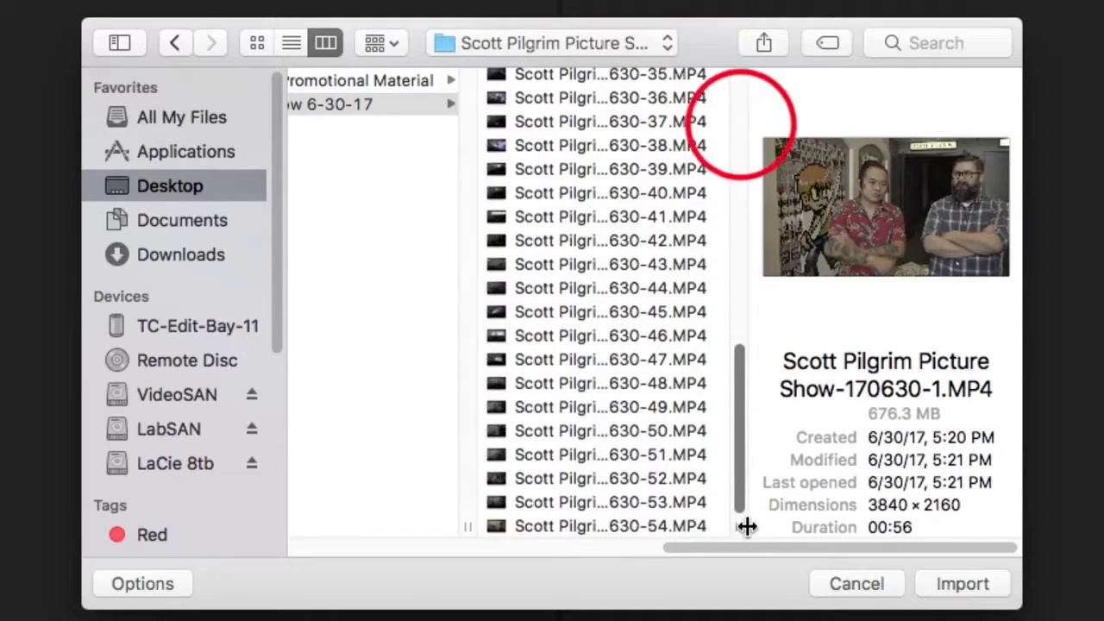
shift+click(682, 526)
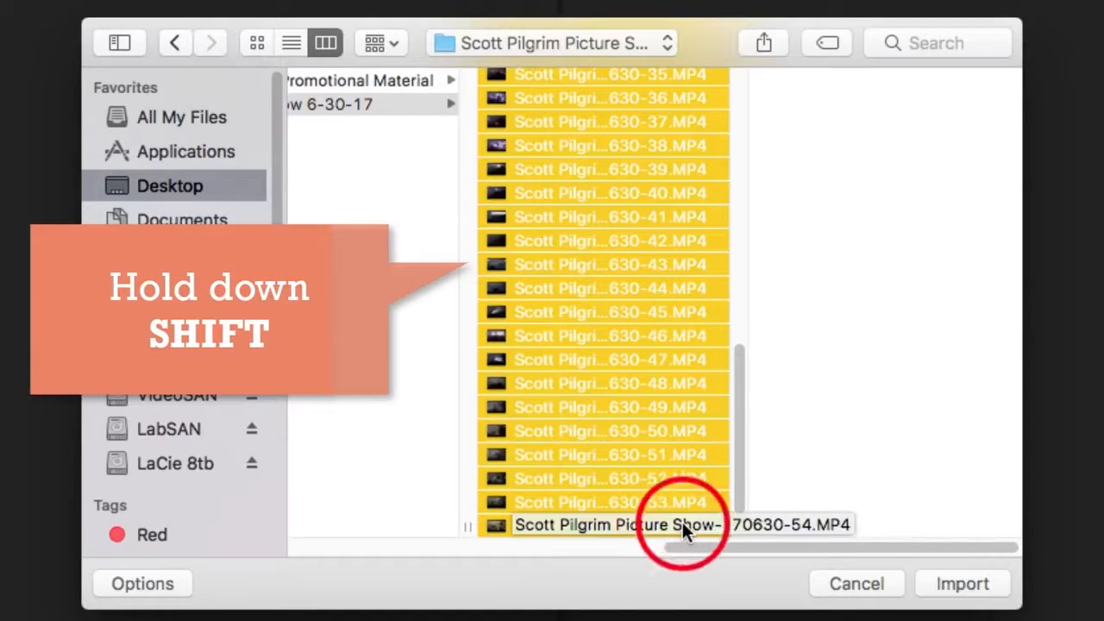
drag(746, 500, 744, 184)
click(964, 584)
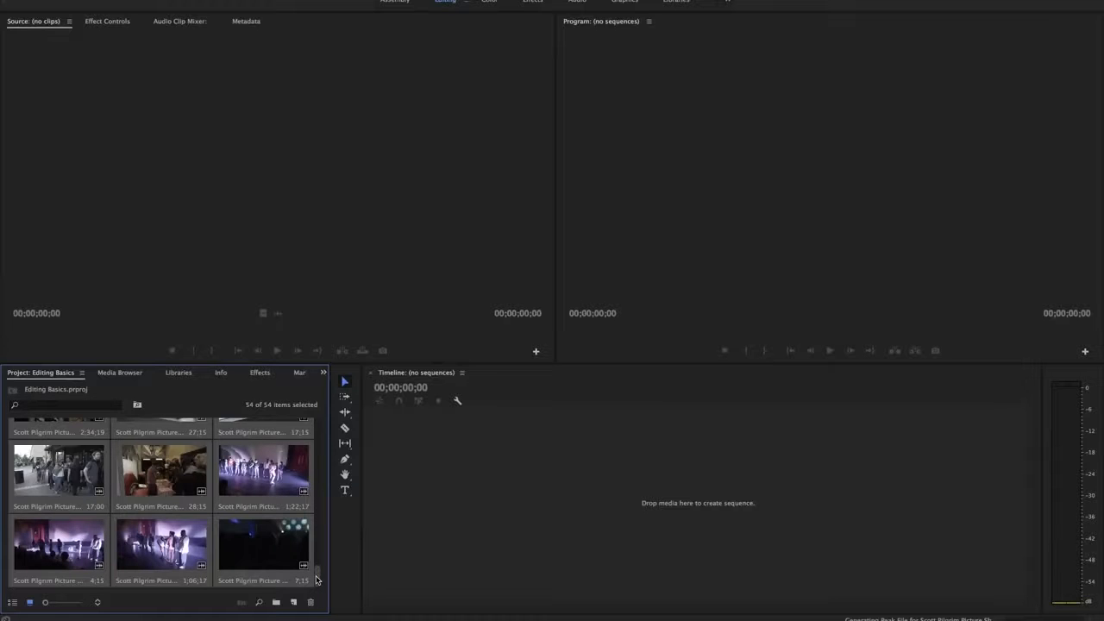
- Sort the imported clip thumbnails in the project into clip-number order
drag(316, 579, 317, 413)
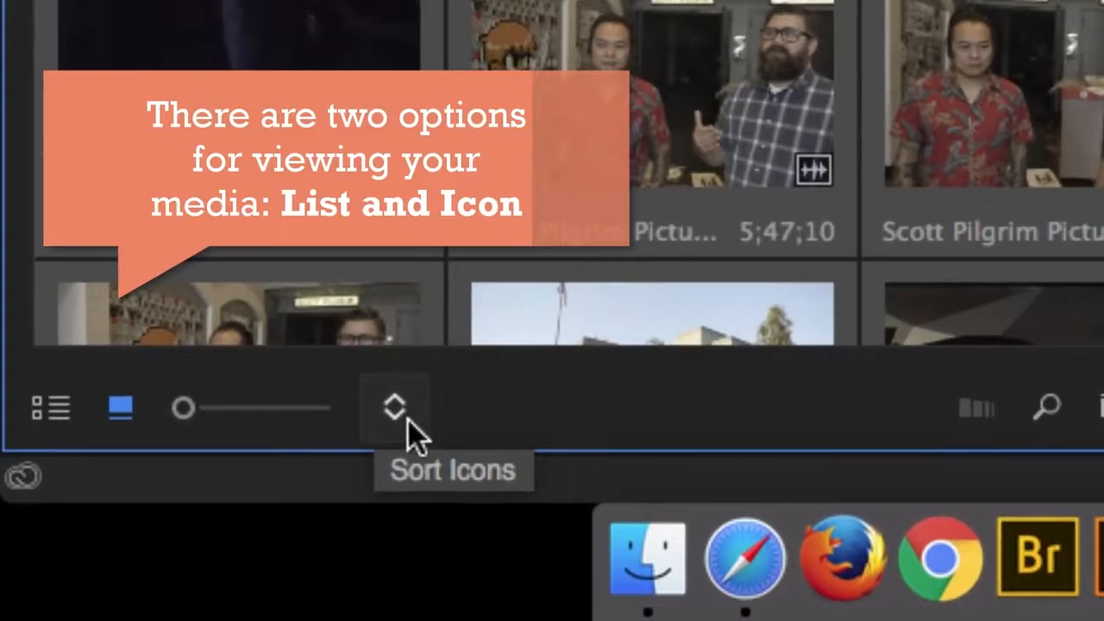
click(408, 420)
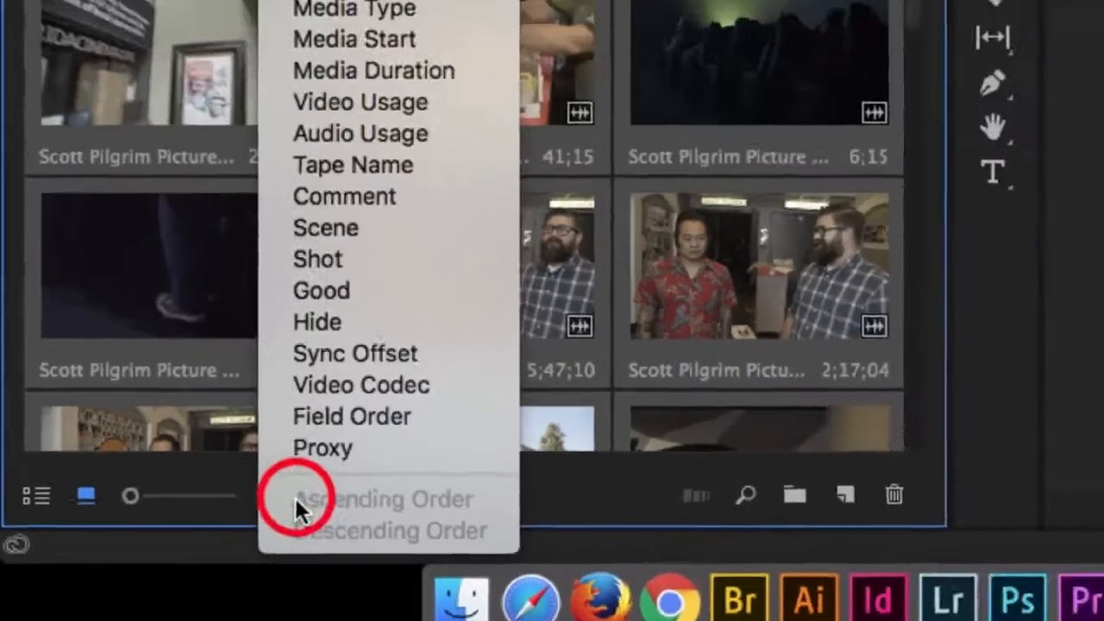
click(248, 153)
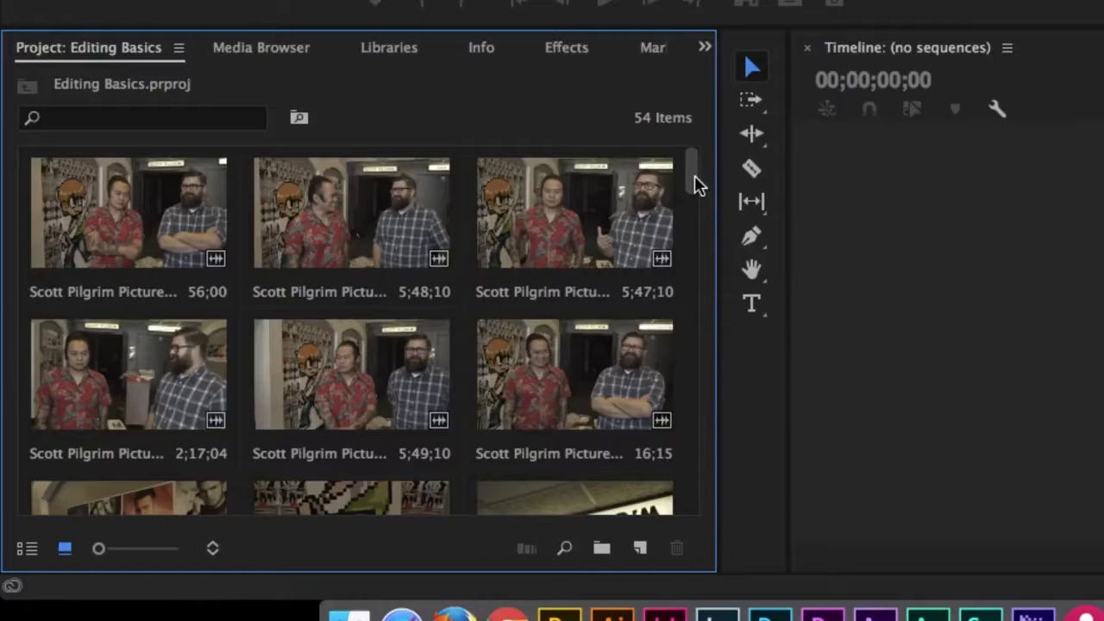
- Create a sequence from Scott Pilgrim Picture Show-170630-23.MP4 by placing the clip in the empty timeline
drag(699, 186, 698, 314)
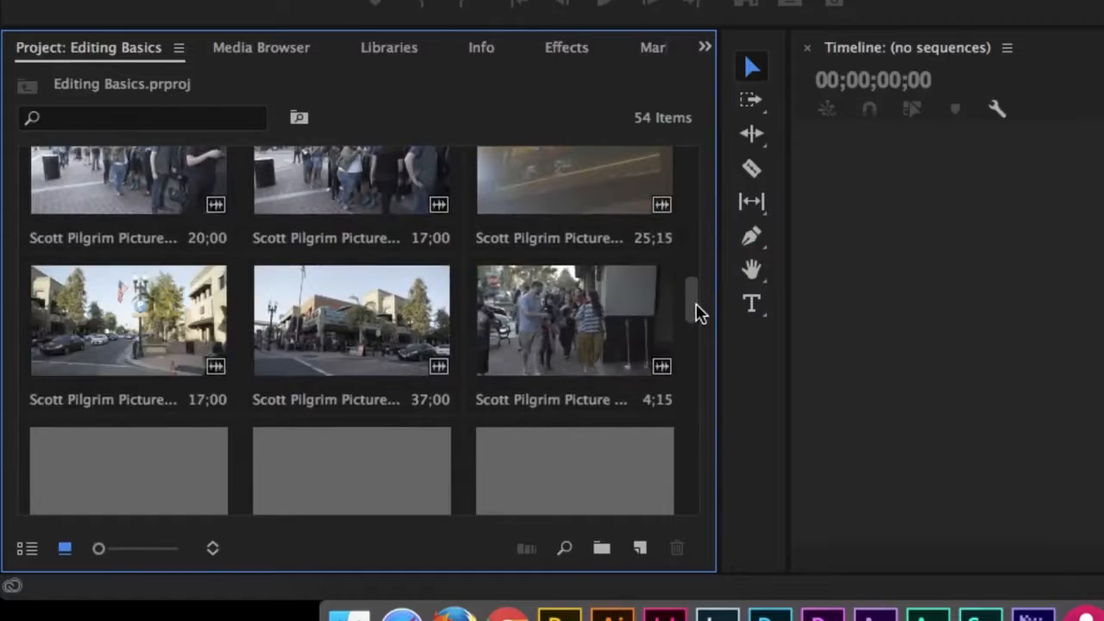
click(319, 333)
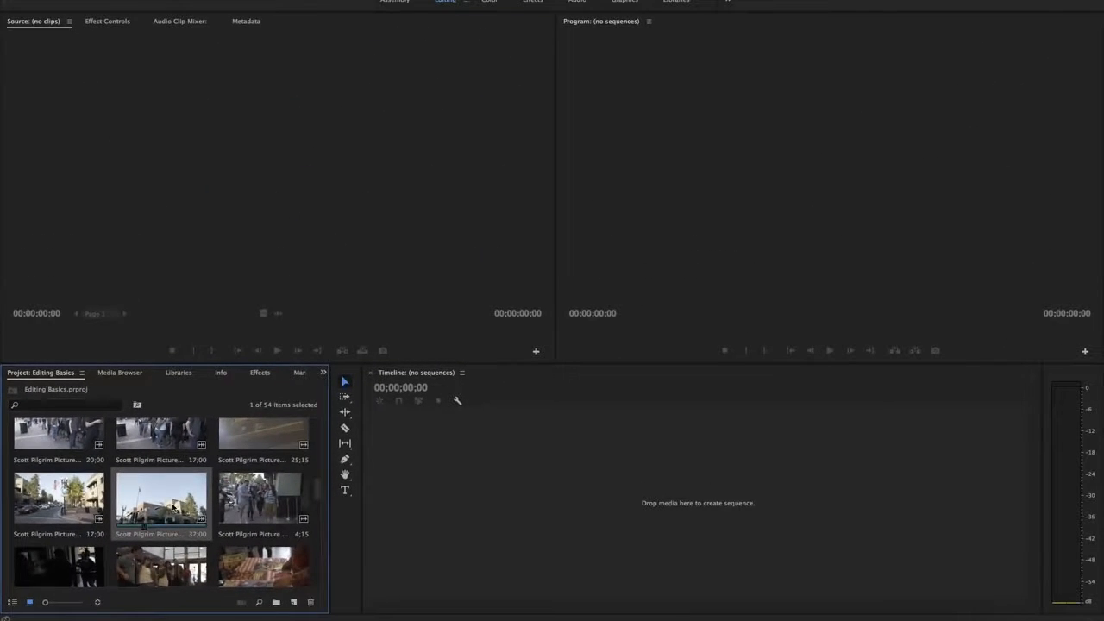
drag(172, 507, 534, 474)
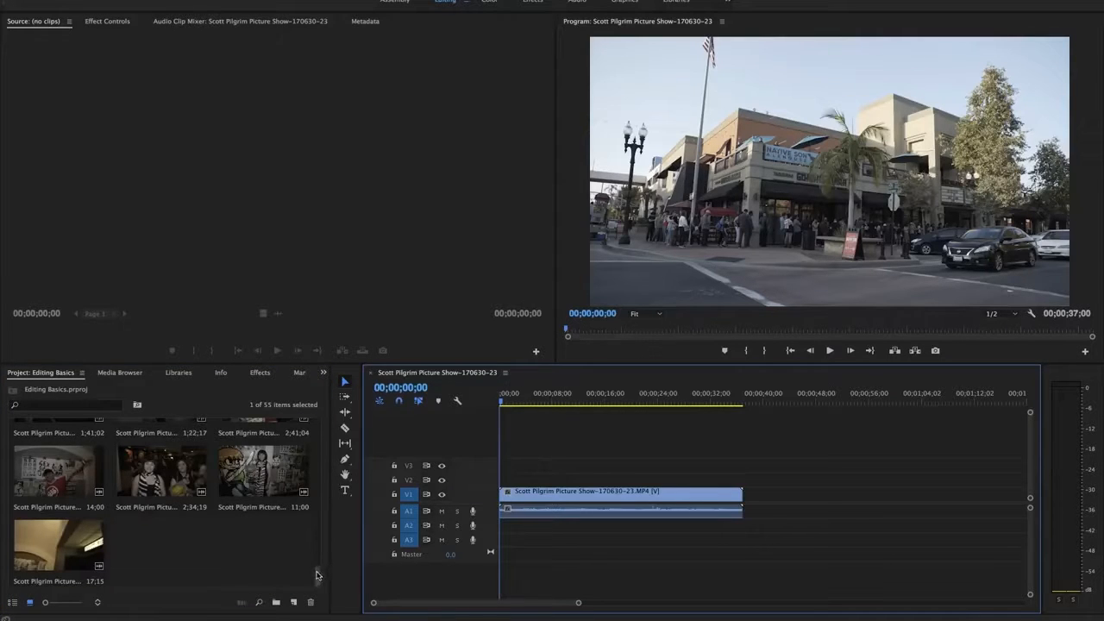
- Rename the new sequence to Scott Pilgrim Picture Show by removing the -170630-23 suffix
drag(317, 575, 330, 487)
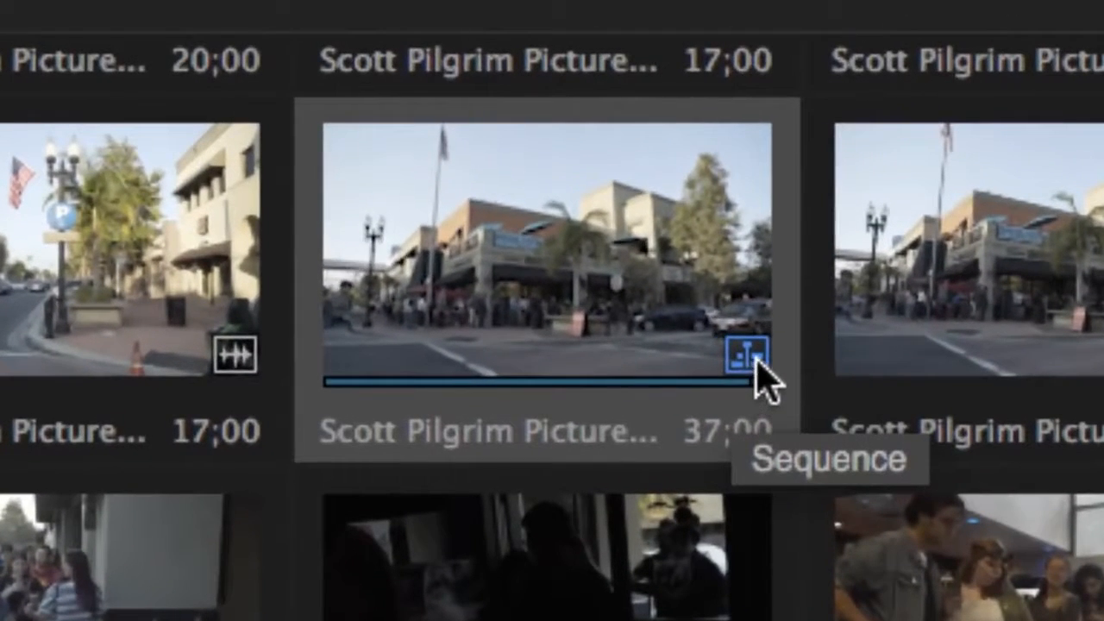
click(594, 435)
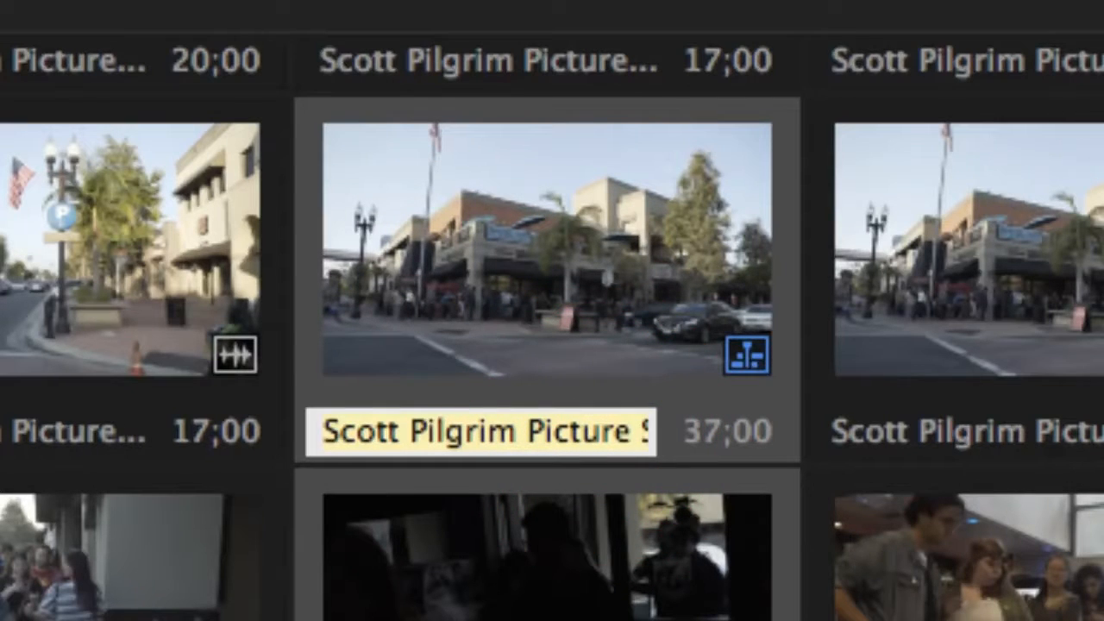
drag(629, 435, 779, 431)
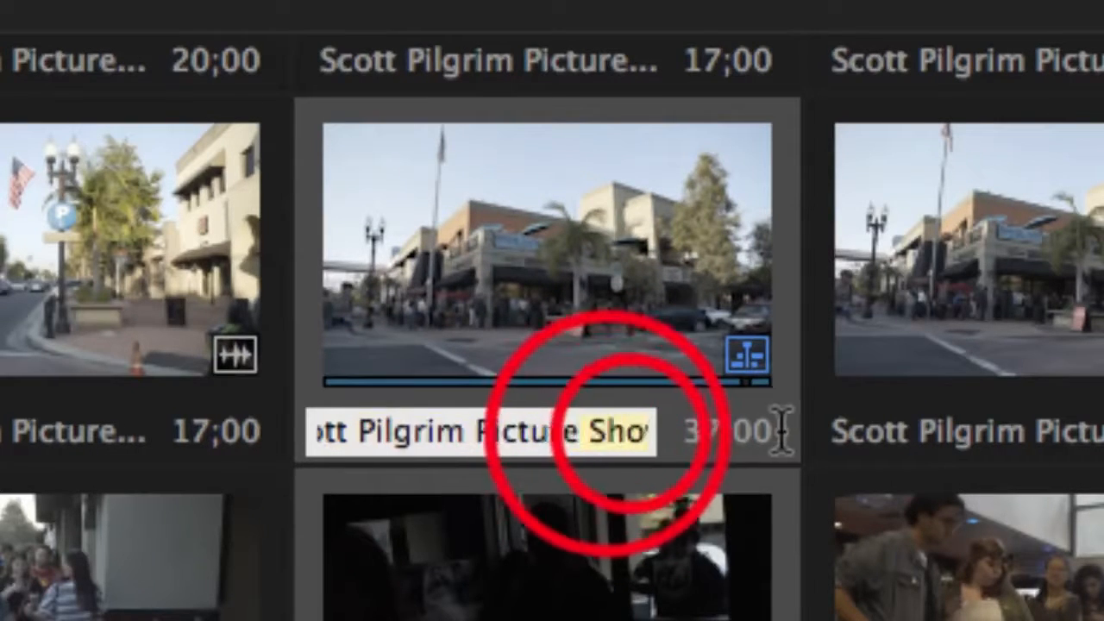
click(543, 435)
drag(444, 431, 825, 419)
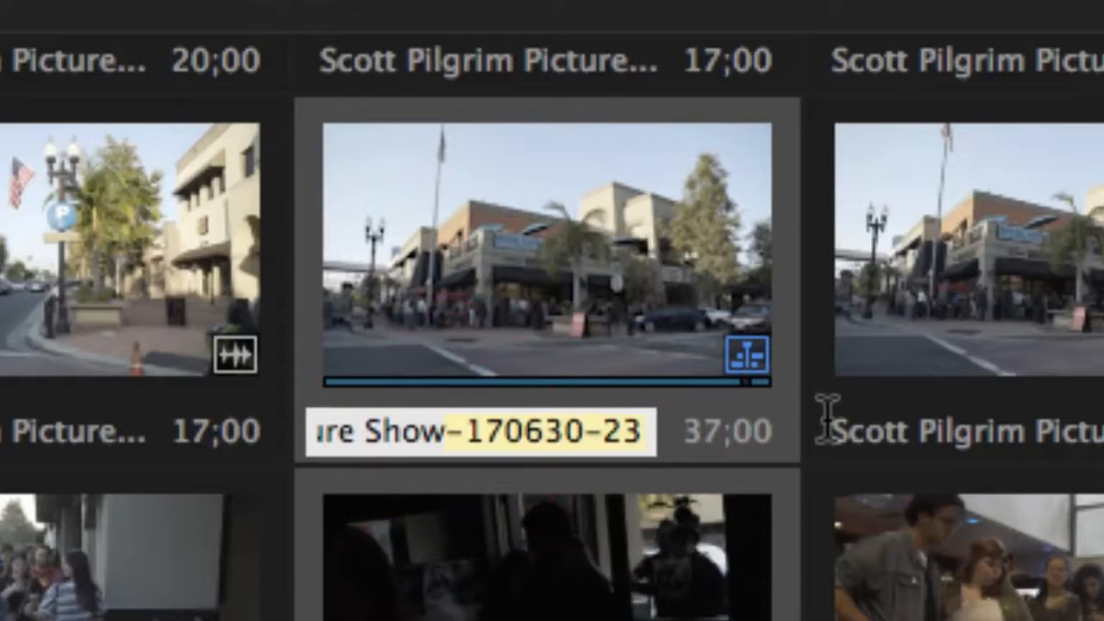
key(BackSpace)
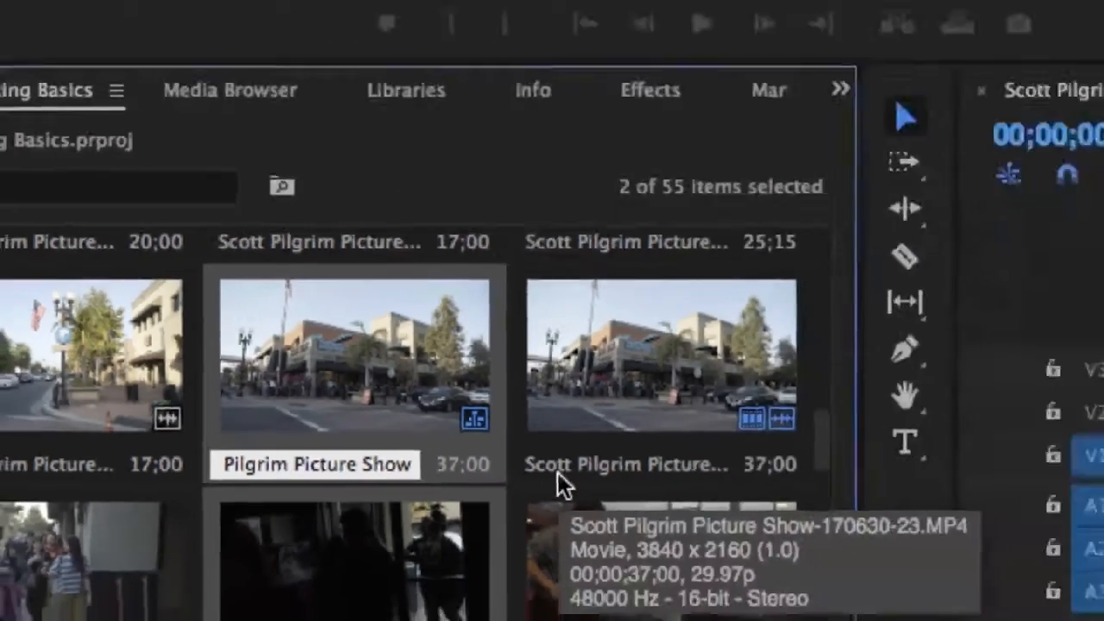
key(Return)
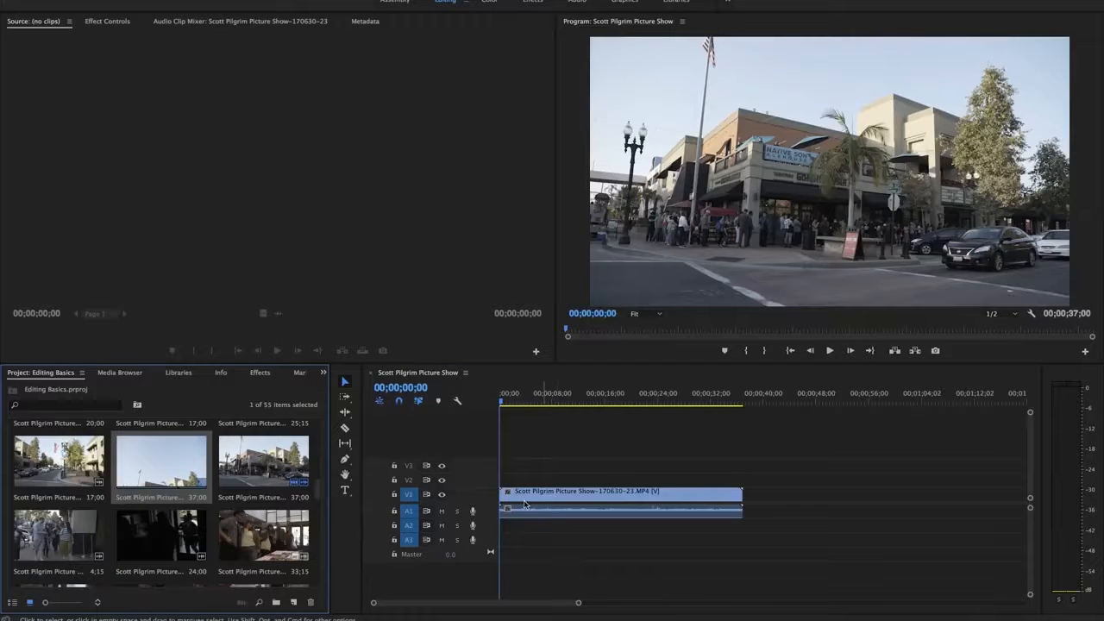
- Add Scott Pilgrim Picture Show-170630-26.MP4 after the first clip on V1, followed by a food-table close-up clip
drag(317, 487, 841, 493)
click(268, 479)
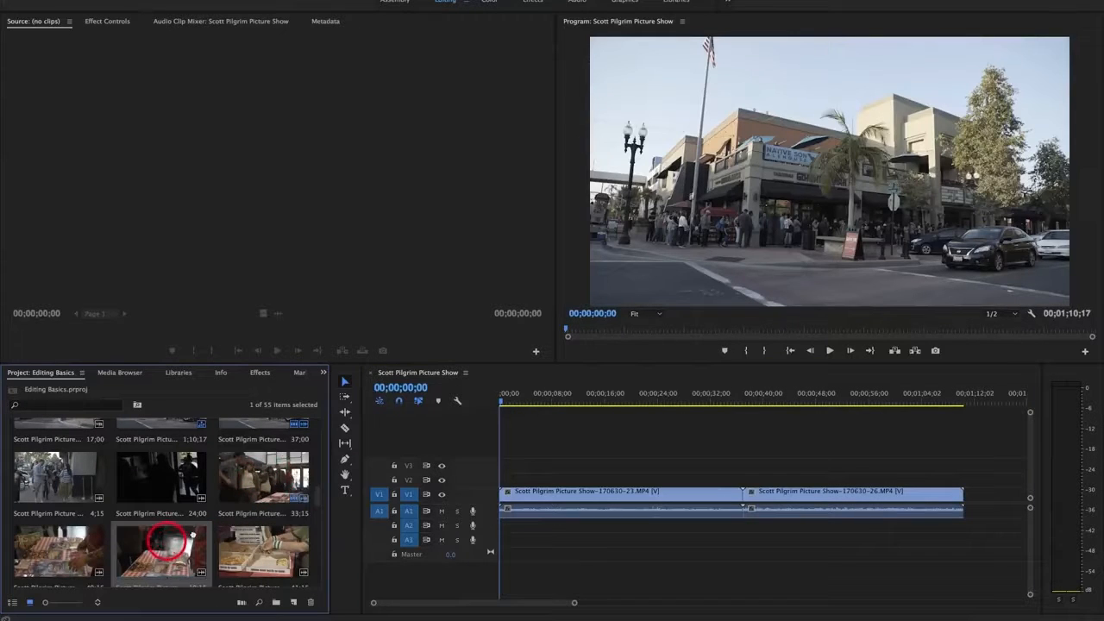
drag(167, 542, 971, 498)
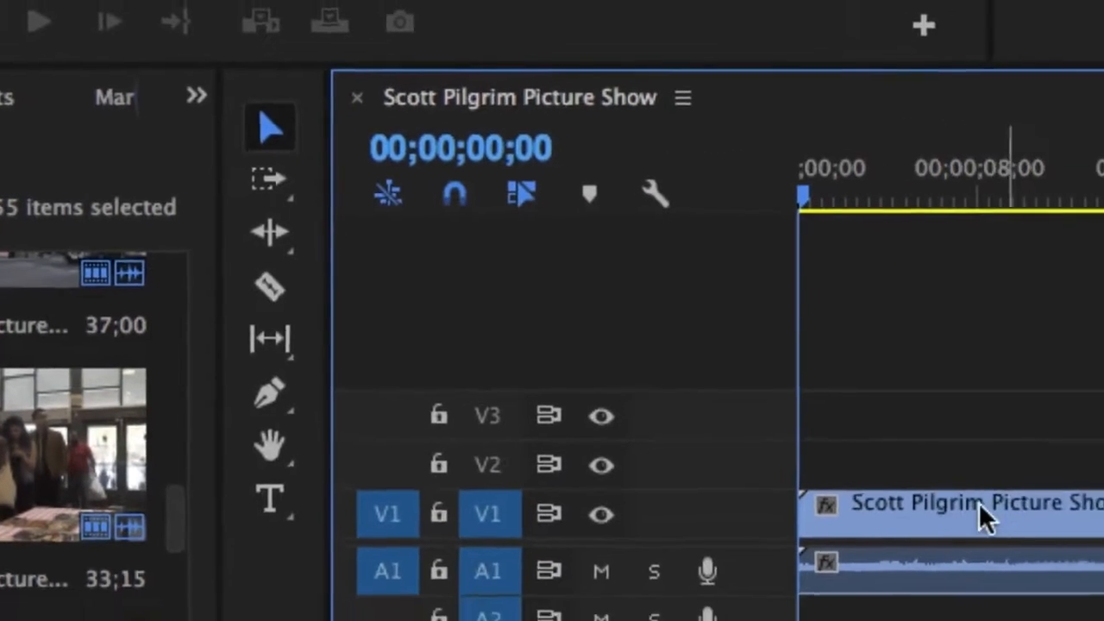
scroll(655, 300, right, 5)
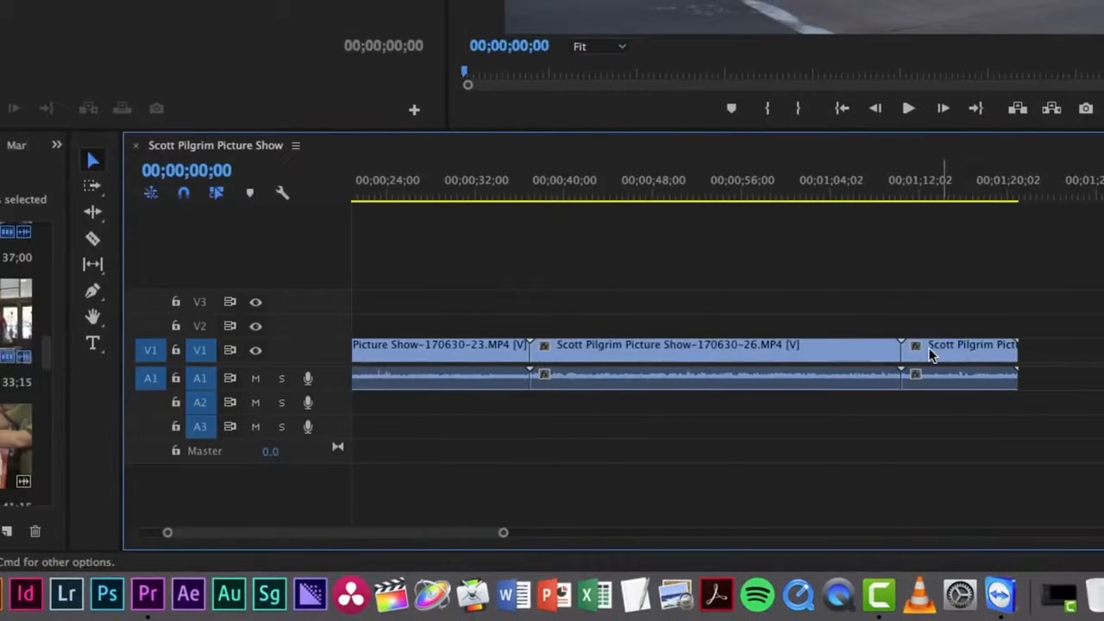
mouse_move(929, 353)
mouse_down()
mouse_move(1075, 353)
mouse_move(947, 356)
mouse_move(921, 344)
mouse_up()
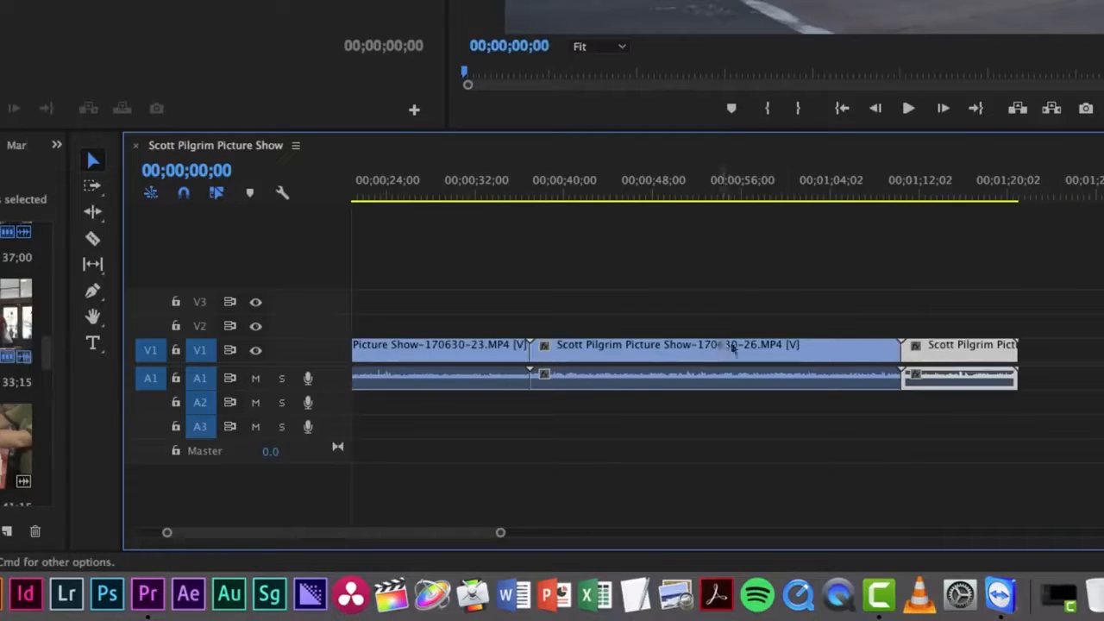
scroll(731, 346, left, 5)
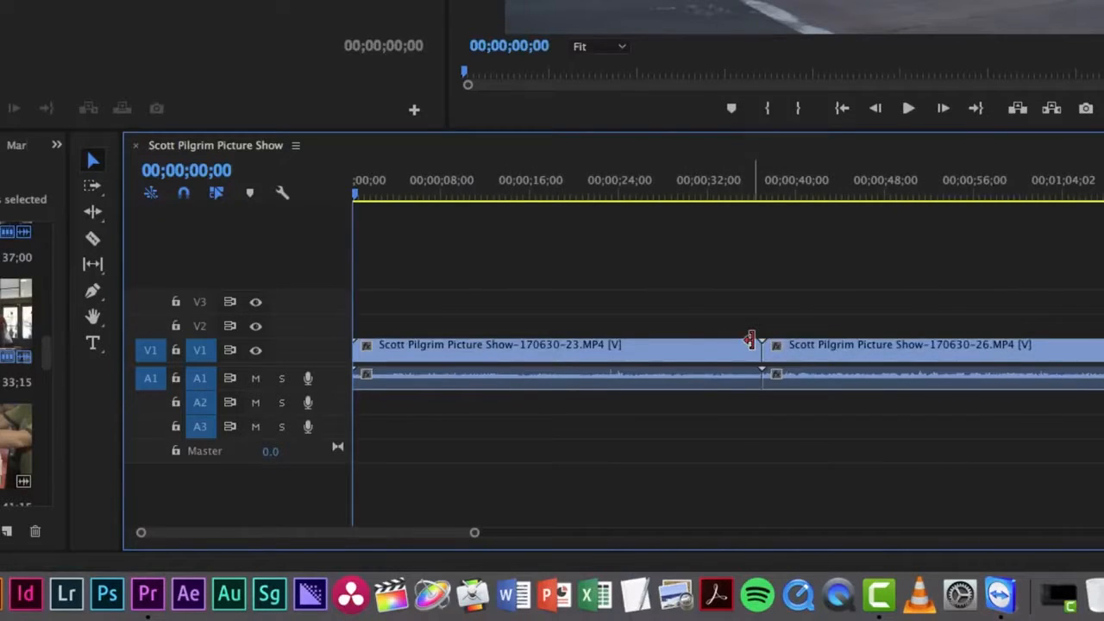
- Trim about 00;00;12;24 off the start of Scott Pilgrim Picture Show-170630-26.MP4 on V1
scroll(749, 345, right, 5)
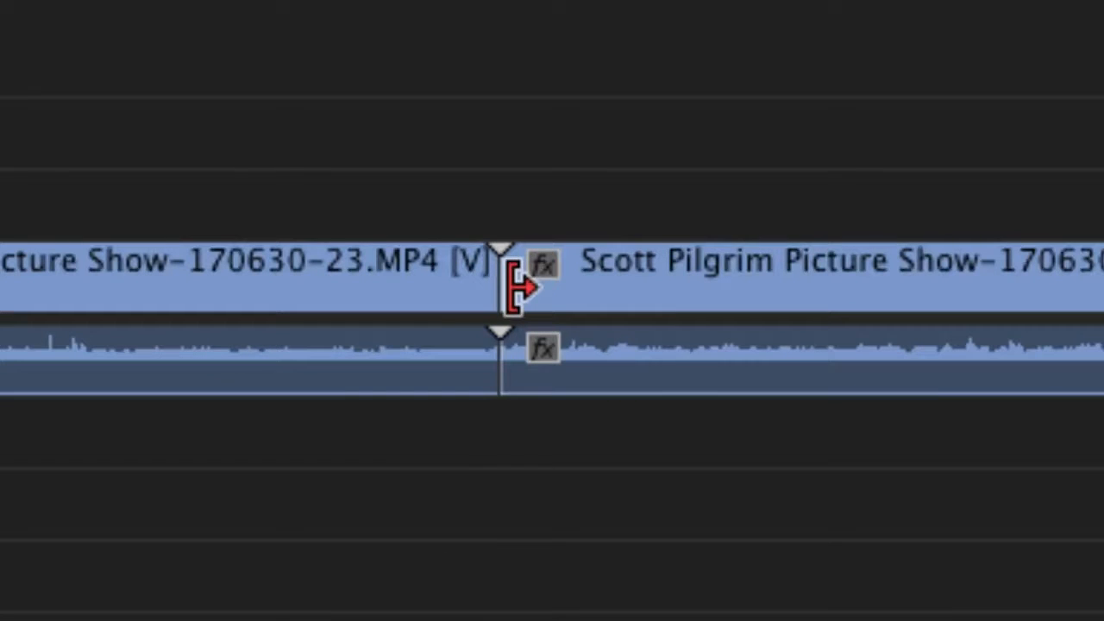
click(514, 285)
drag(586, 280, 897, 277)
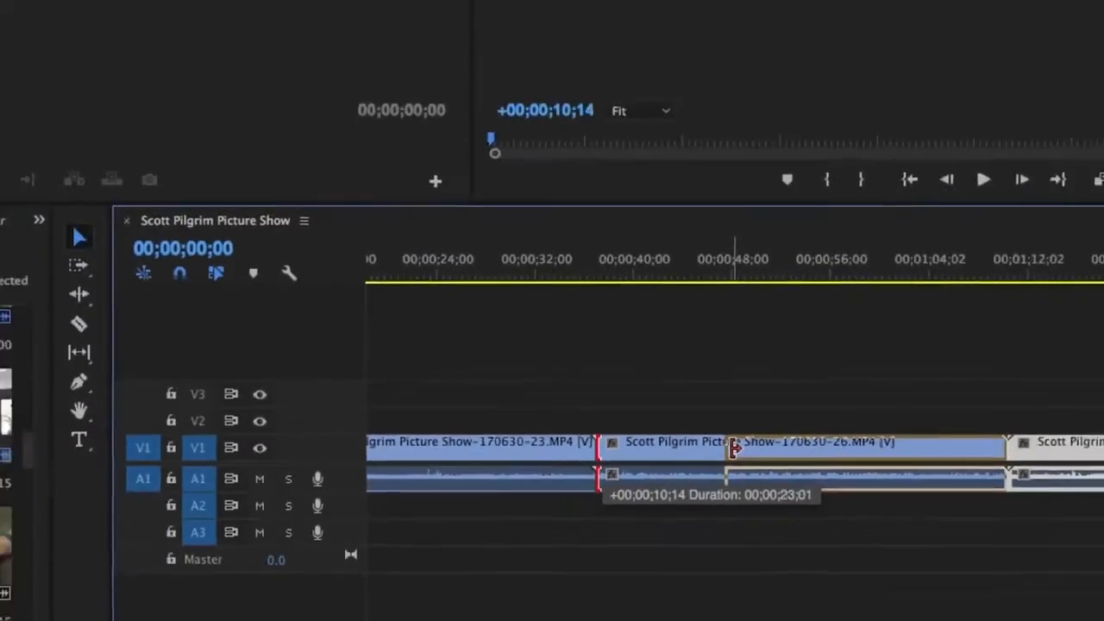
drag(734, 447, 765, 455)
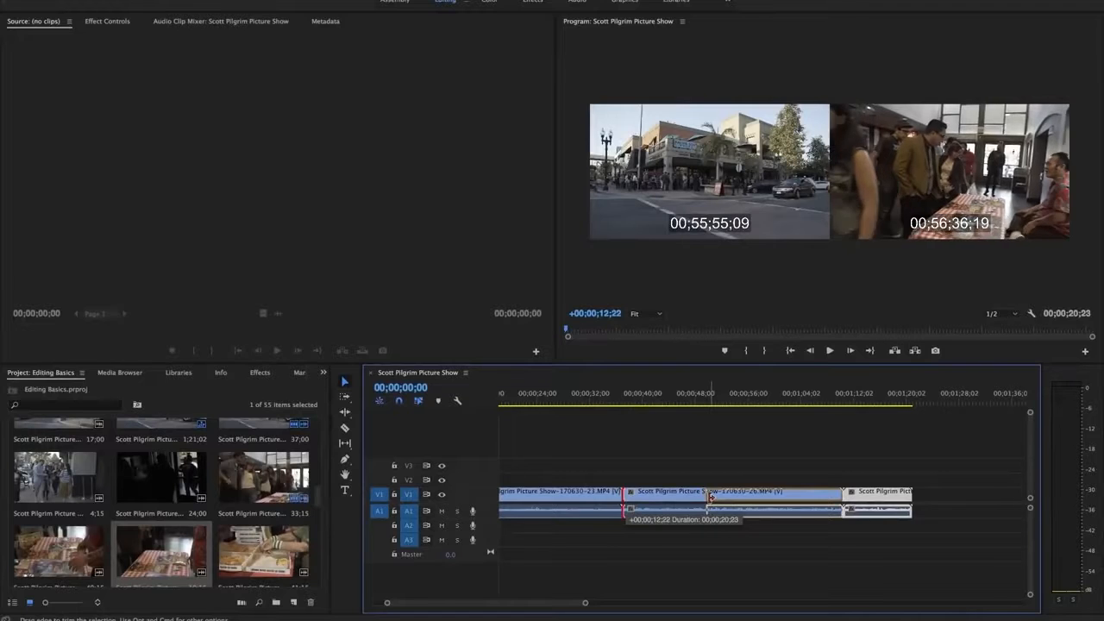
drag(710, 498, 712, 496)
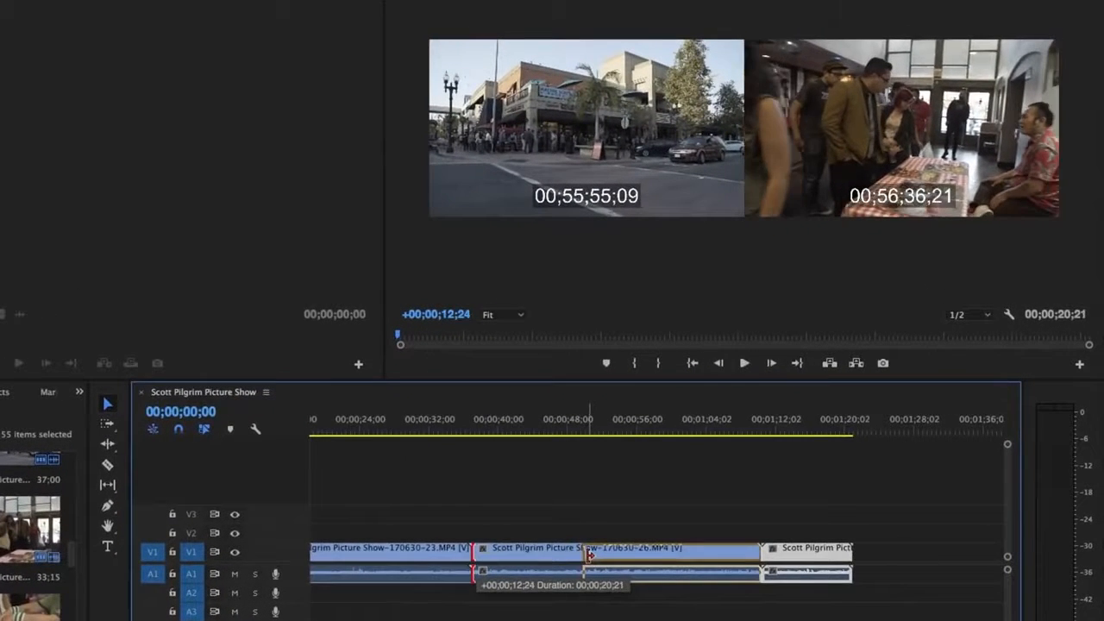
drag(590, 554, 589, 554)
- Trim the end of the 170630-26 clip back to 00;00;52;18 and play the shortened clip to check it
drag(568, 430, 590, 428)
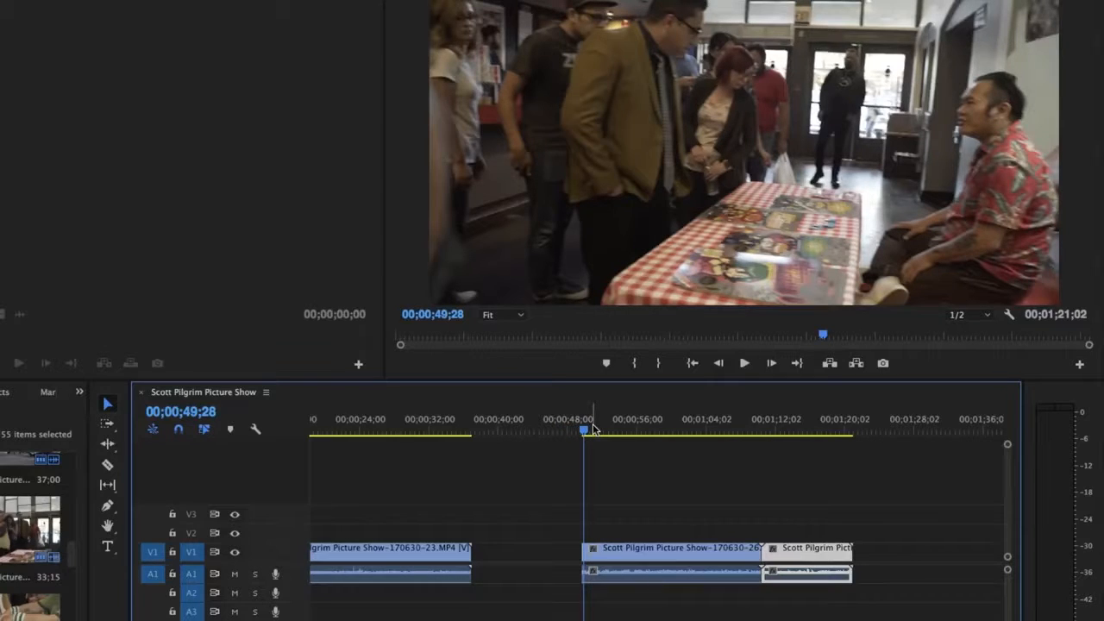
key(space)
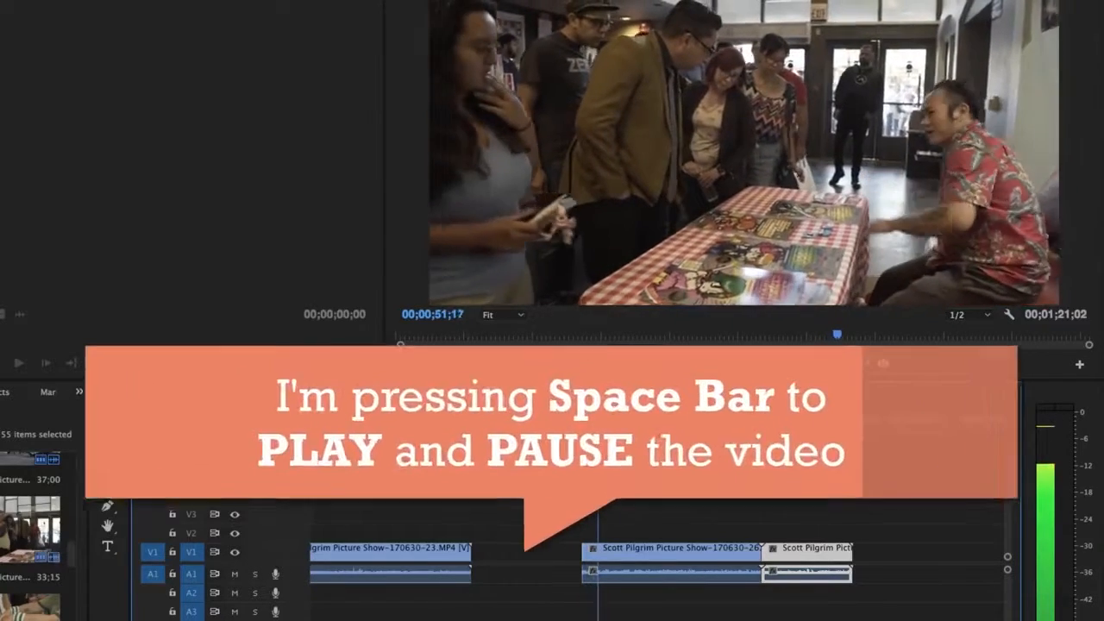
key(space)
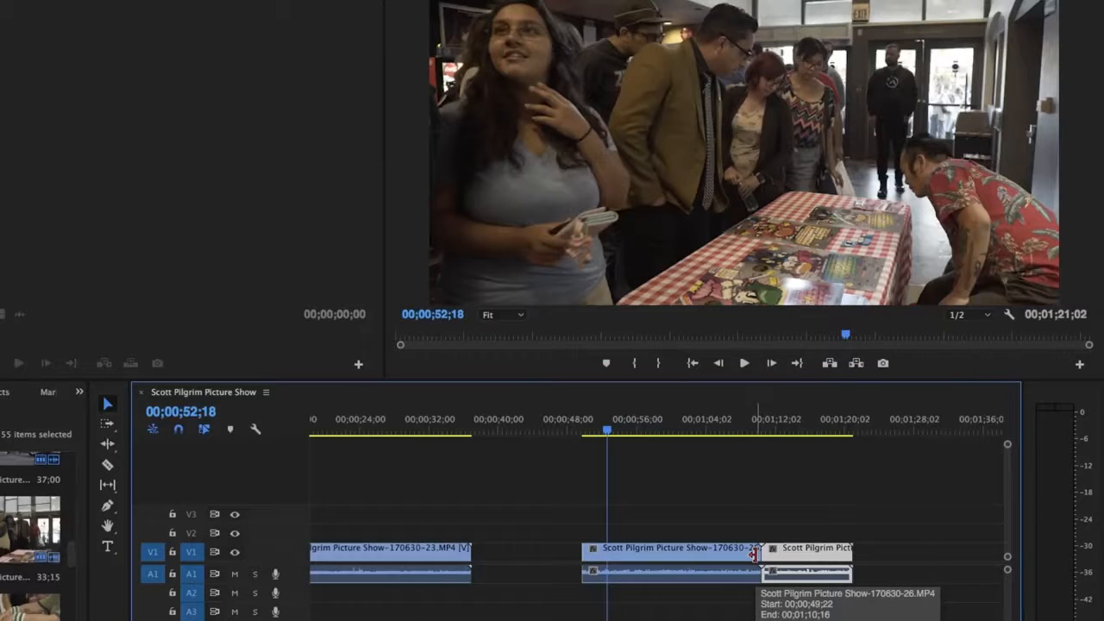
drag(755, 553, 601, 557)
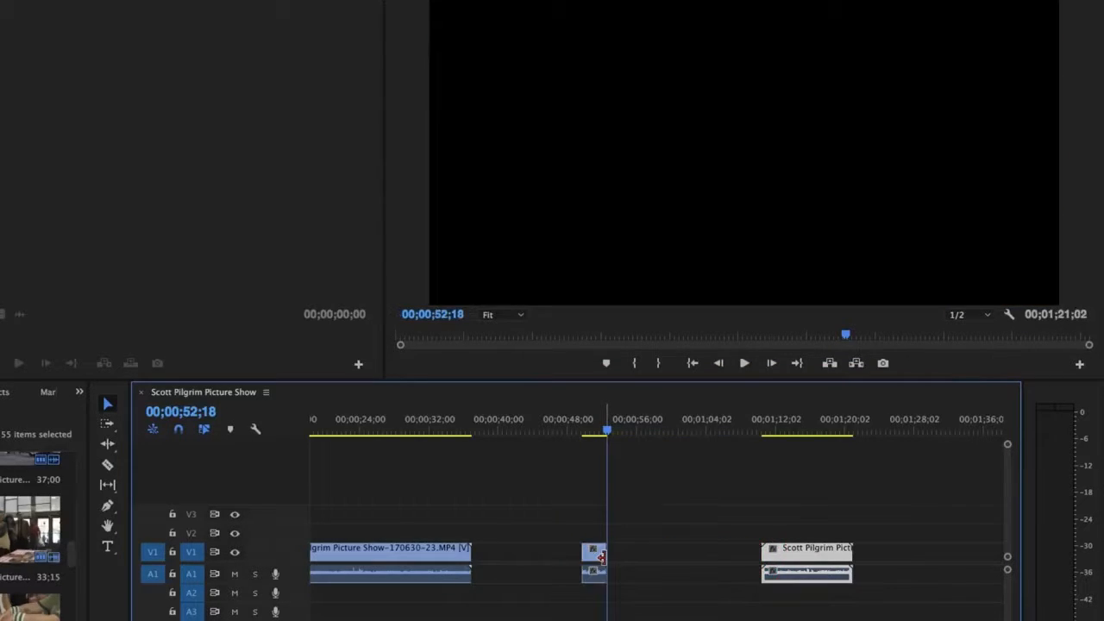
click(584, 431)
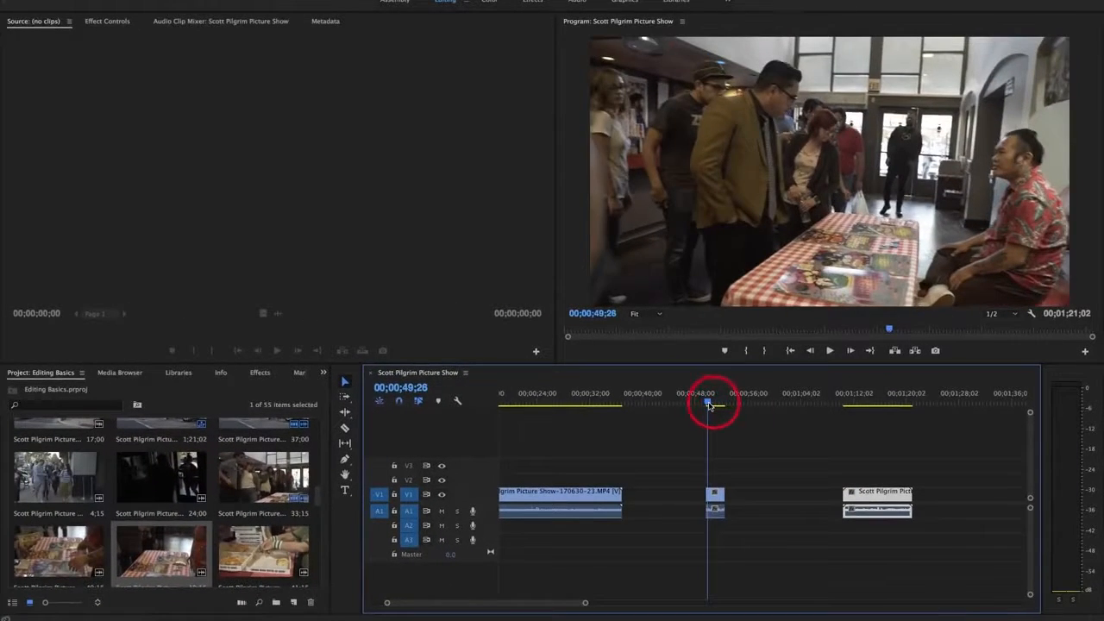
key(space)
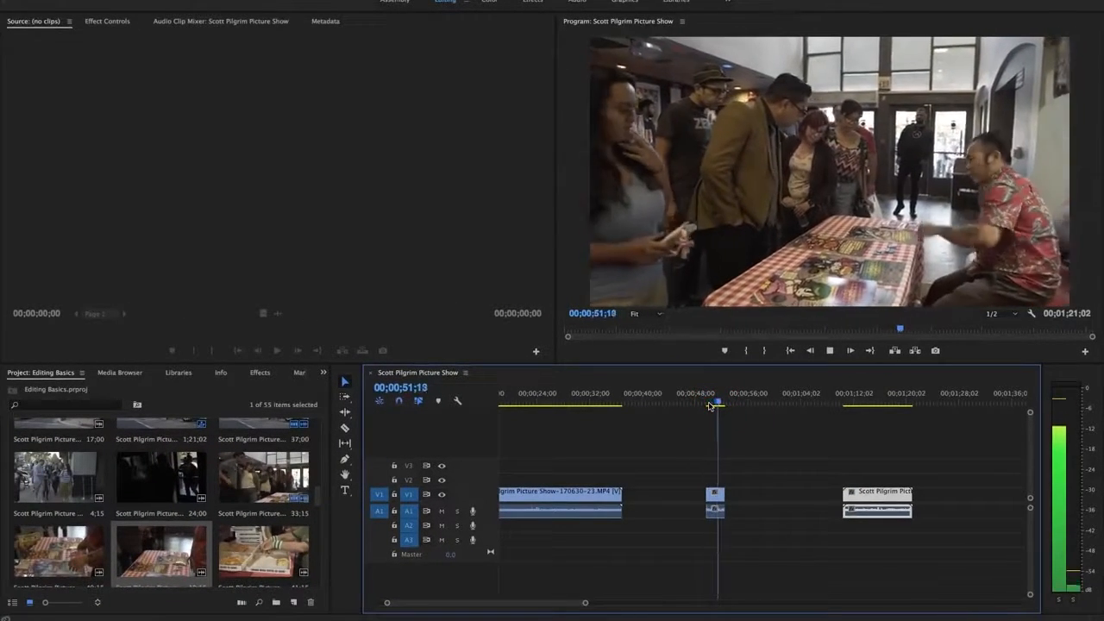
key(space)
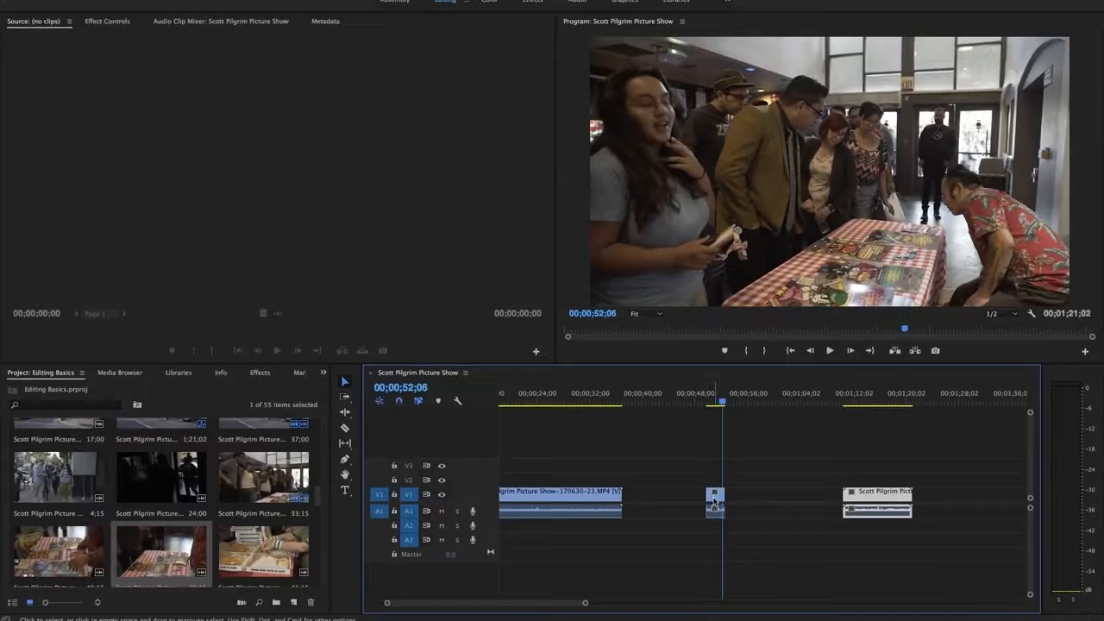
- Move the shortened 170630-26 clip against the end of the first clip, and butt the third clip up behind it
drag(713, 500, 631, 500)
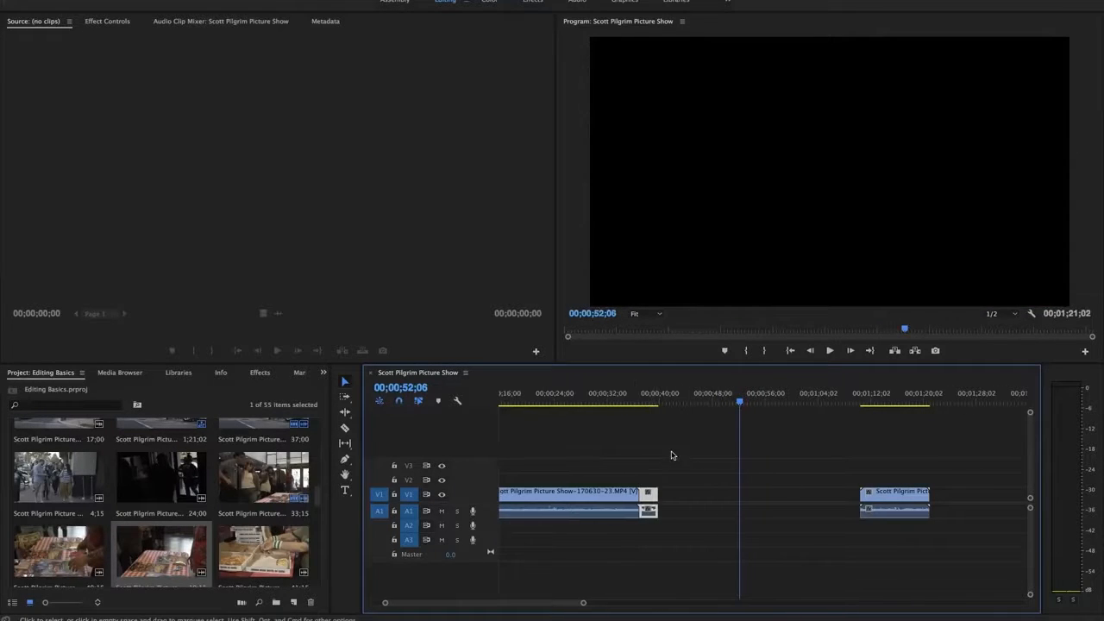
scroll(671, 454, up, 3)
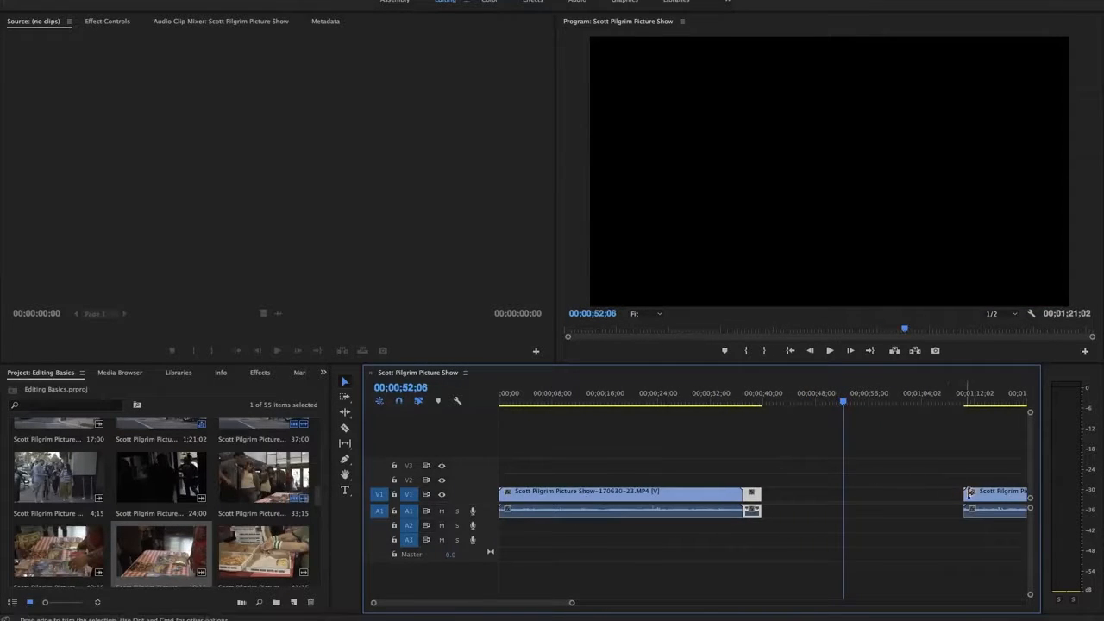
drag(972, 493, 774, 502)
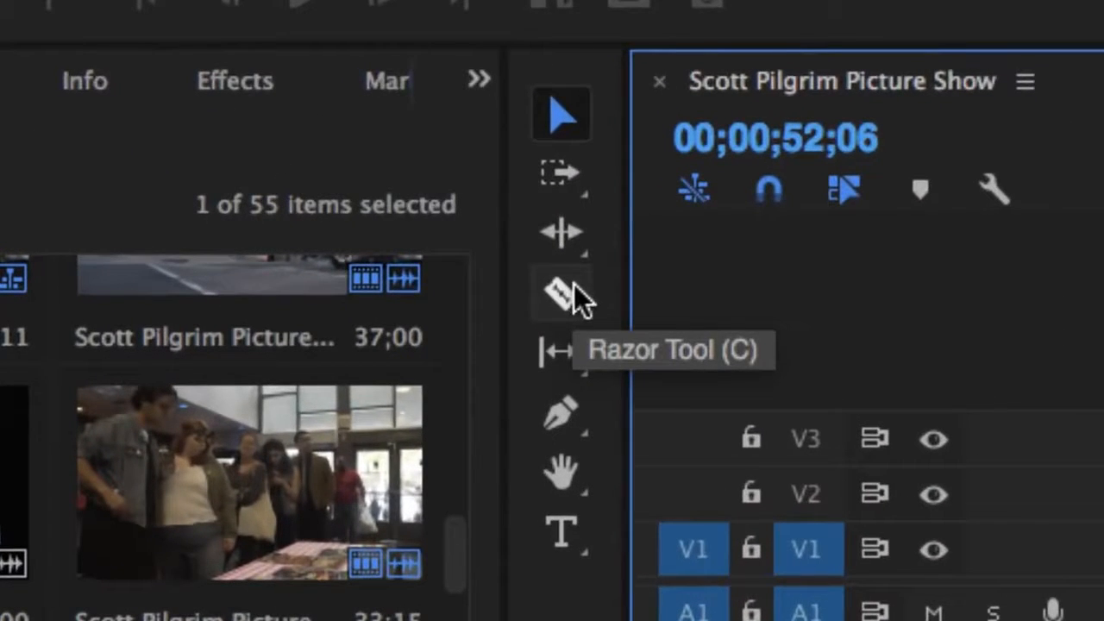
- Split Scott Pilgrim Picture Show-170630-23.MP4 with the Razor tool at about 00;00;33 and again at 00;00;35;11
click(576, 298)
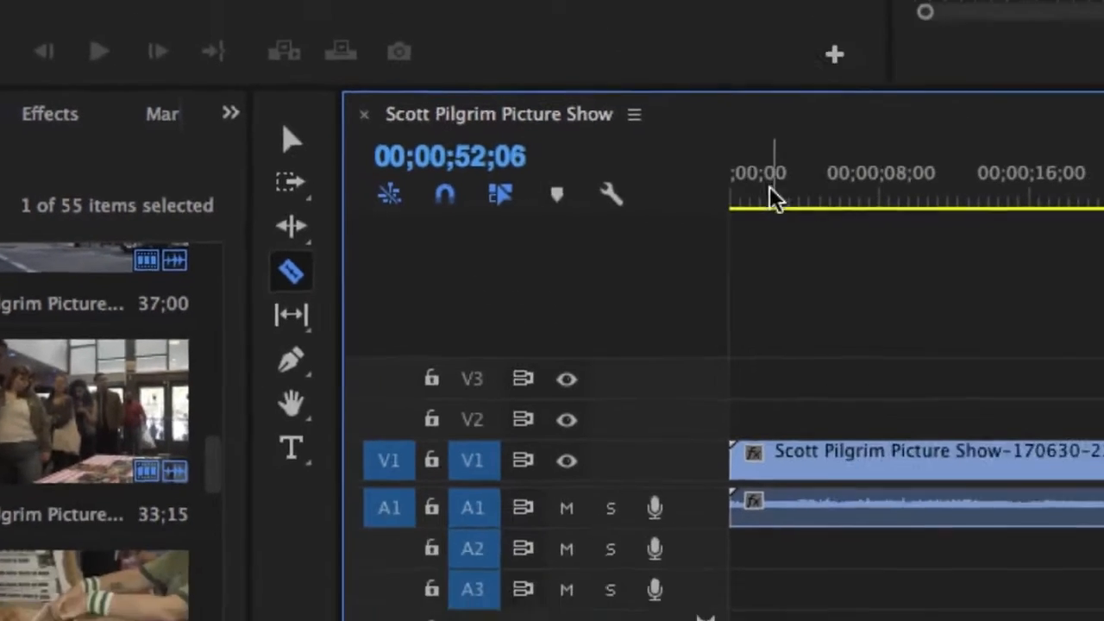
click(775, 197)
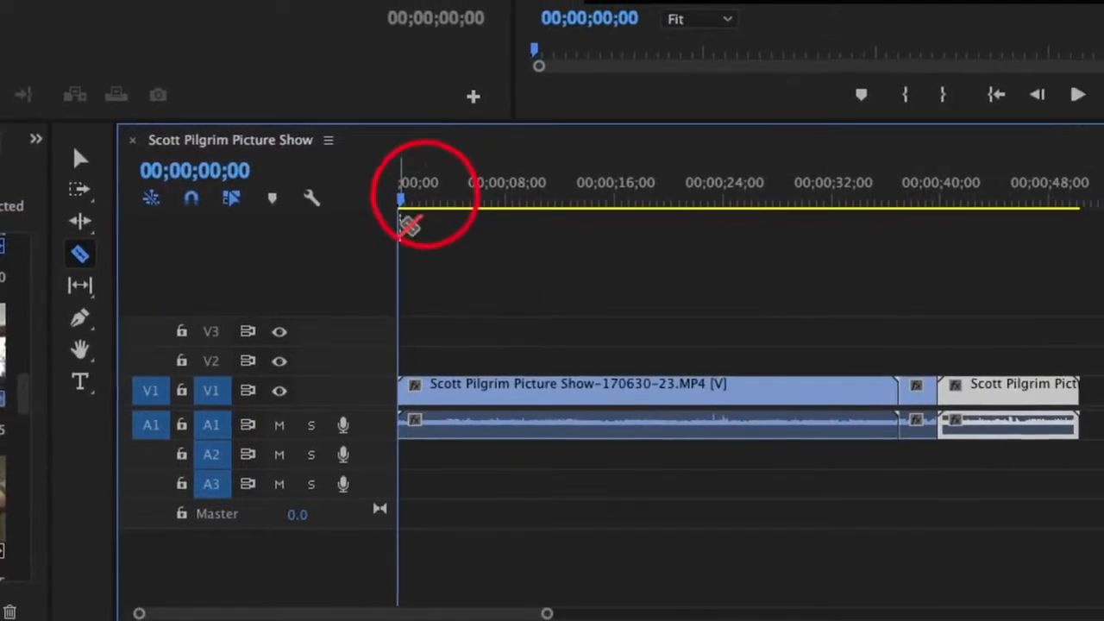
drag(707, 201, 803, 207)
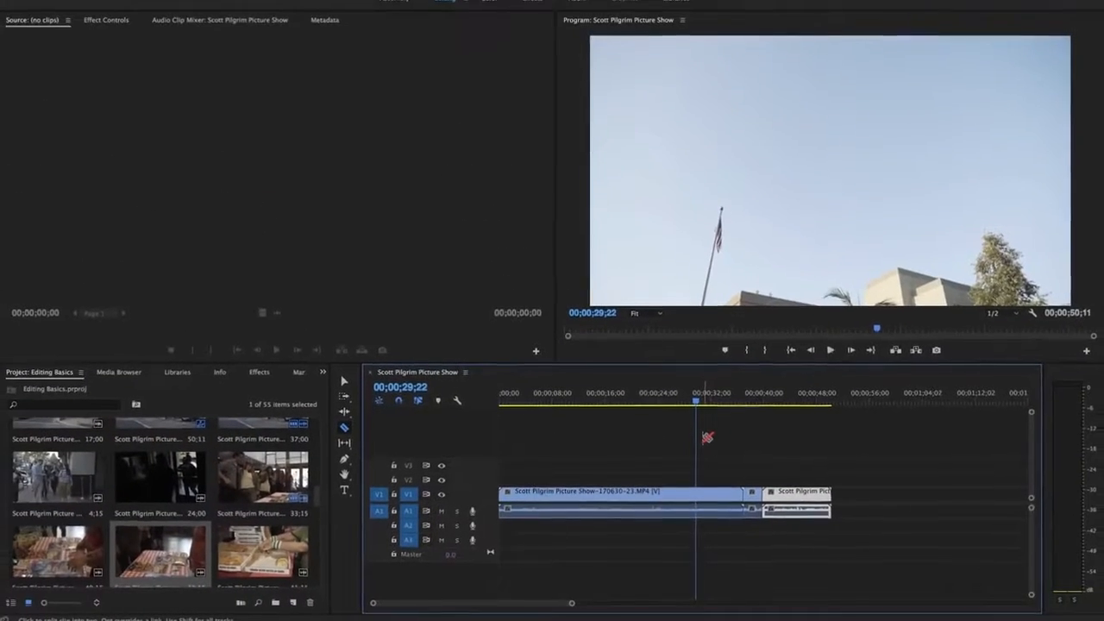
key(space)
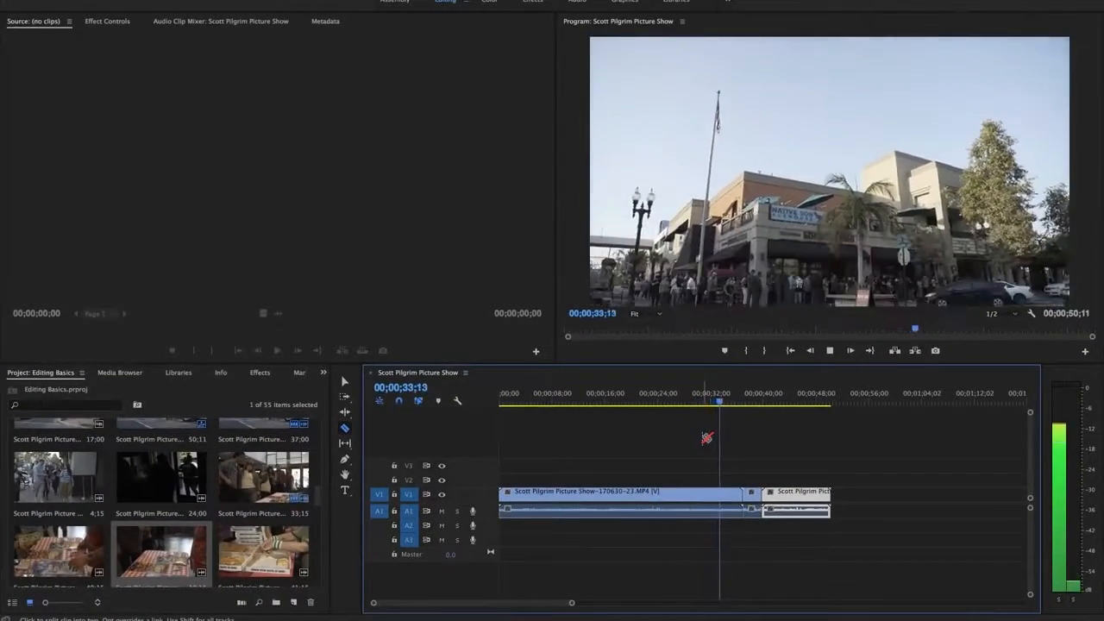
key(space)
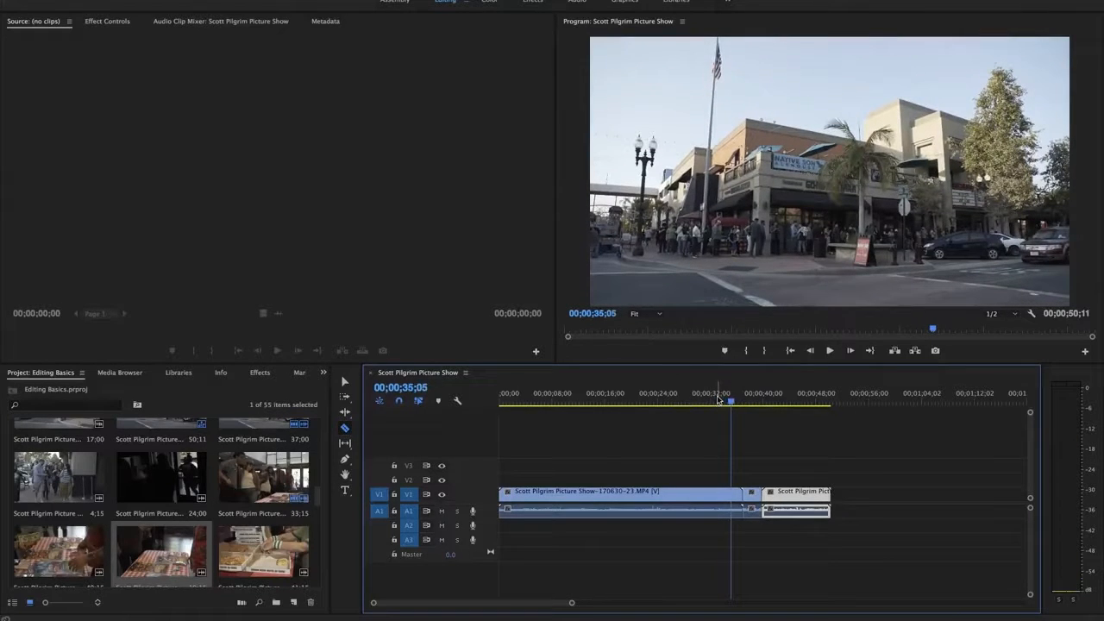
click(715, 399)
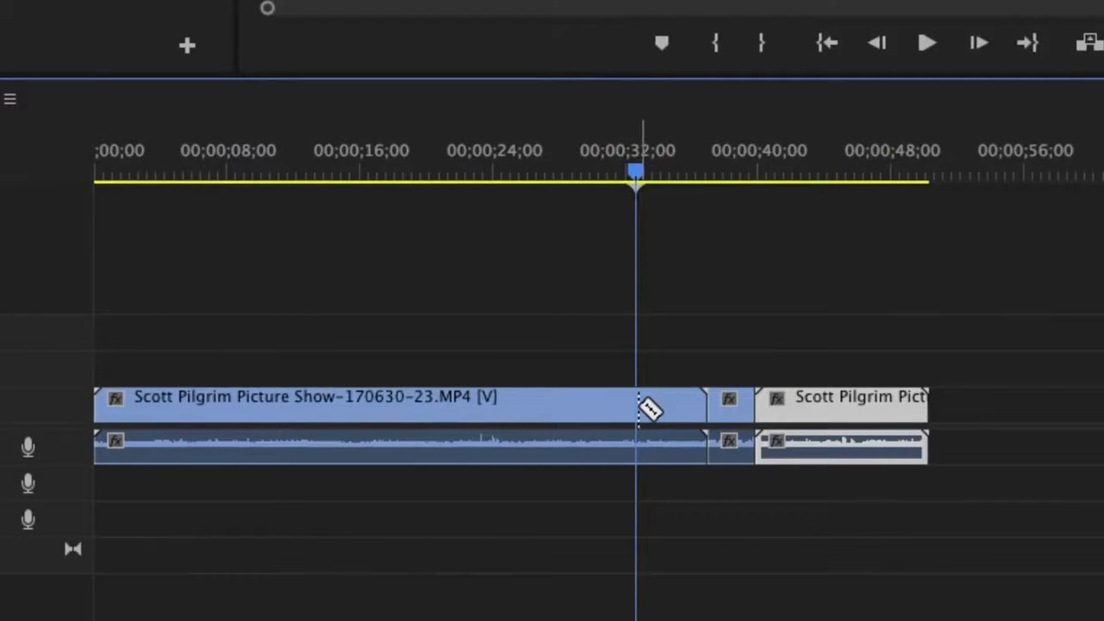
click(649, 408)
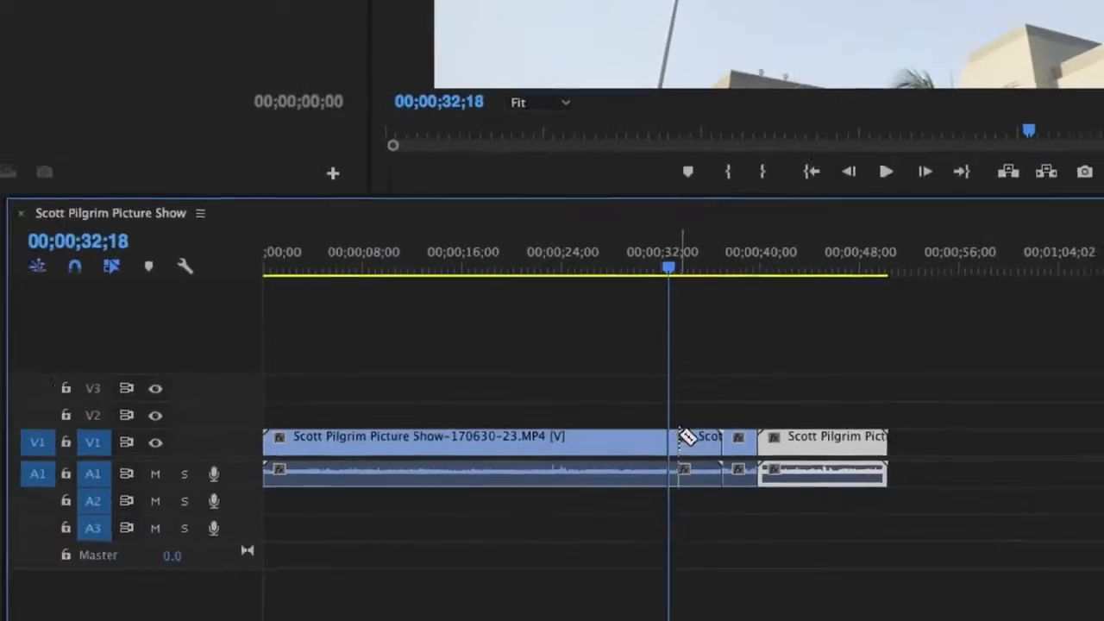
key(space)
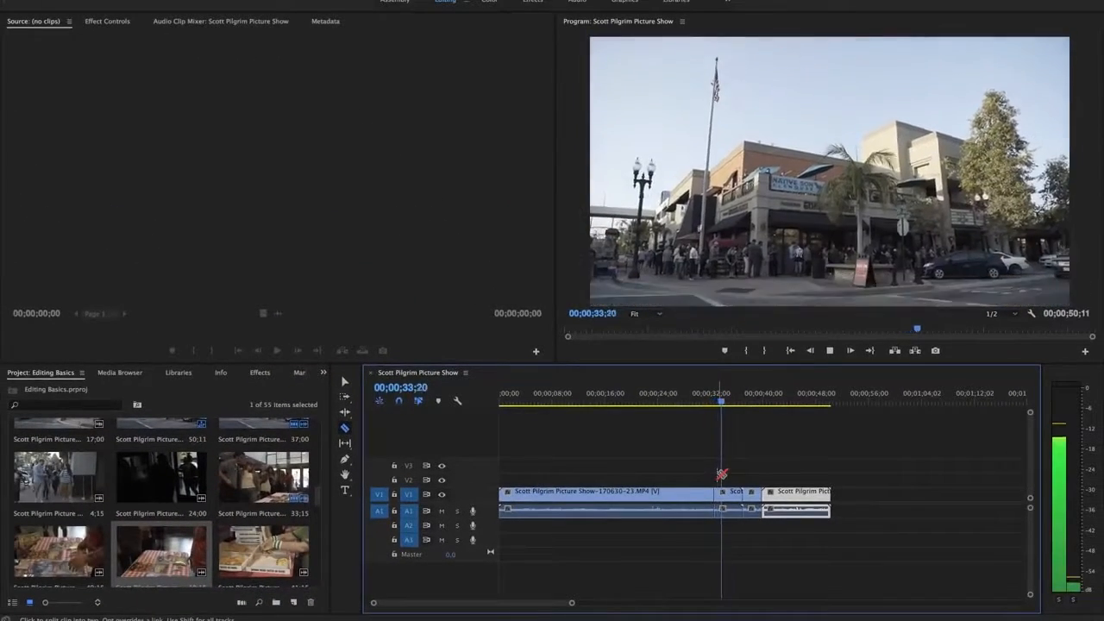
key(space)
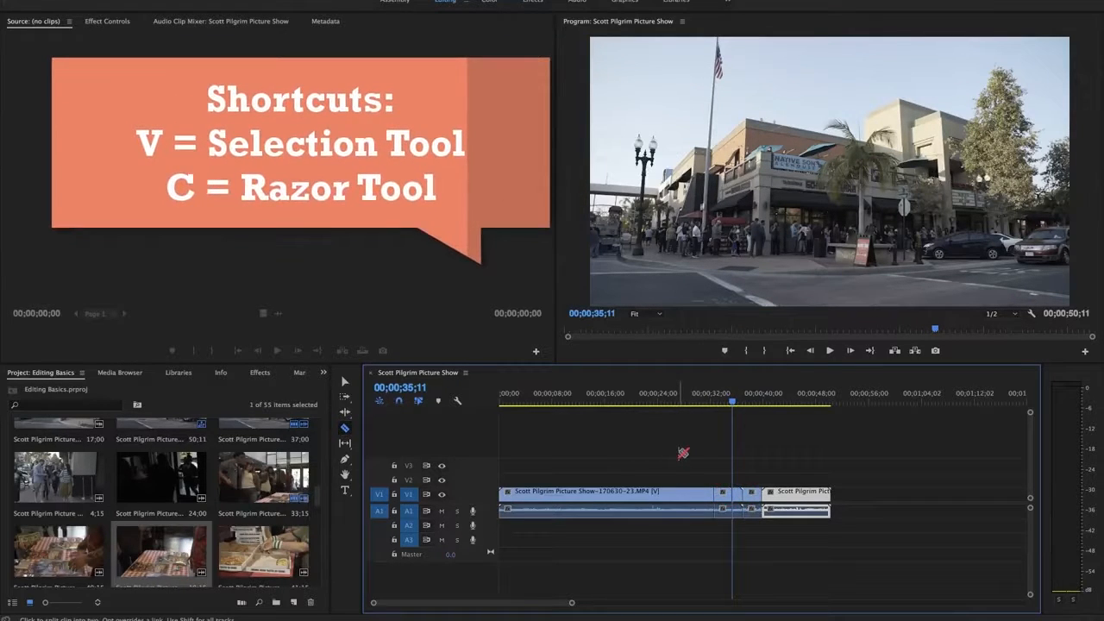
- Delete the long opening portion and the short end portion of the 170630-23 clip, keeping only its middle piece
key(v)
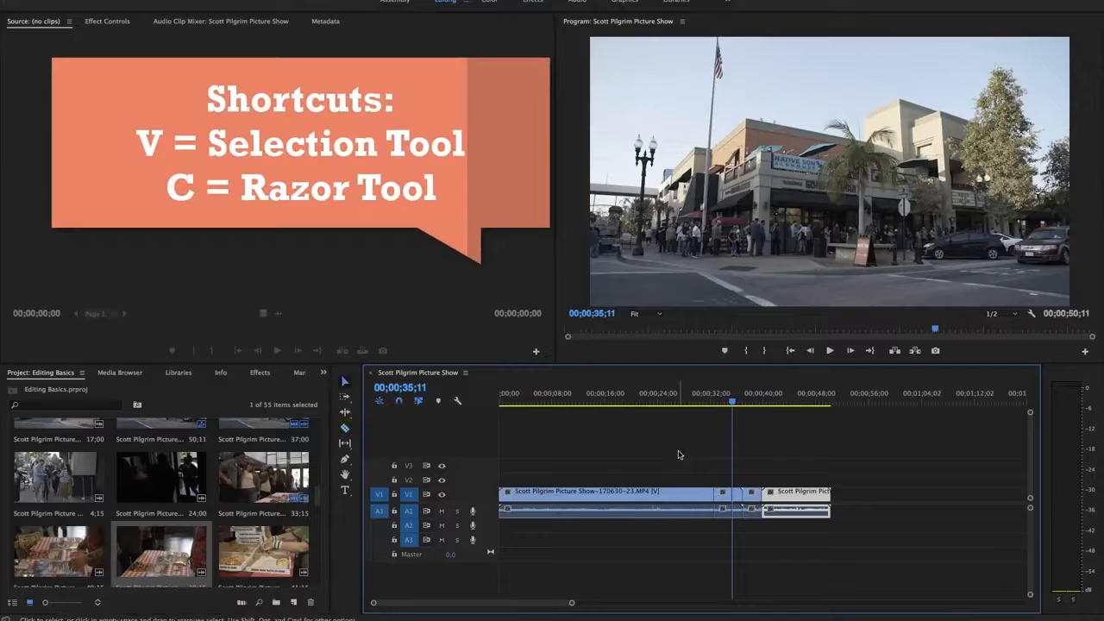
click(679, 495)
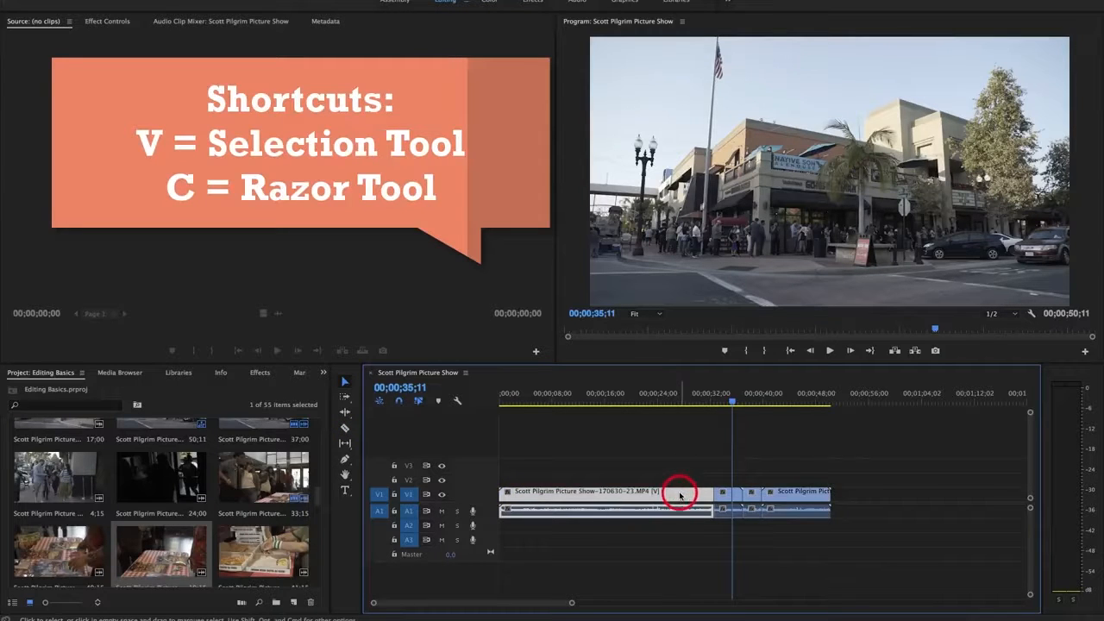
key(Delete)
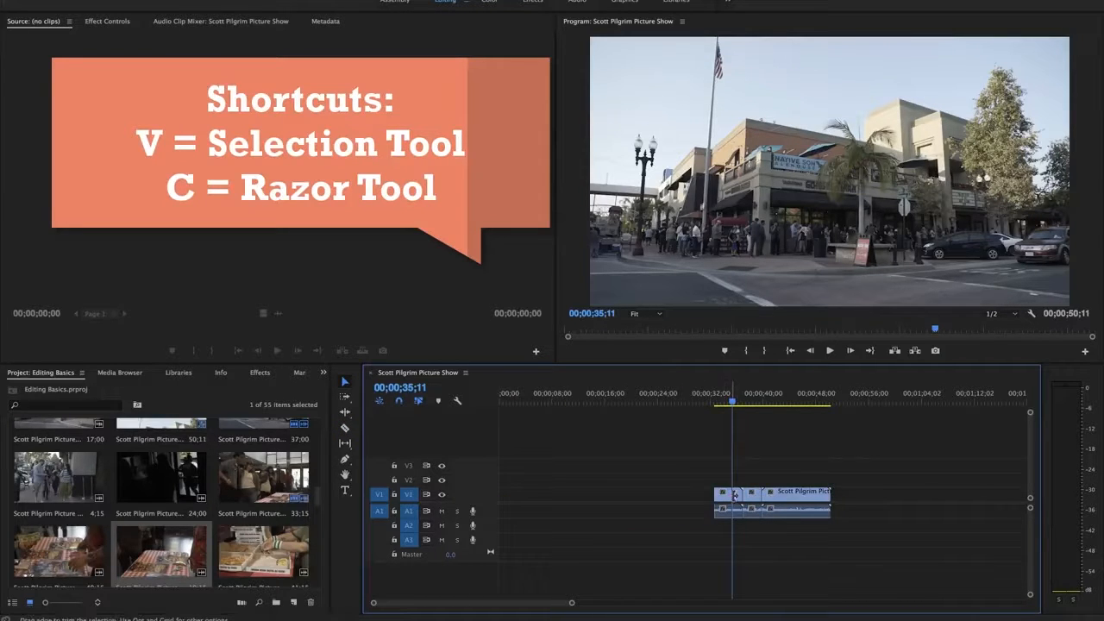
key(Delete)
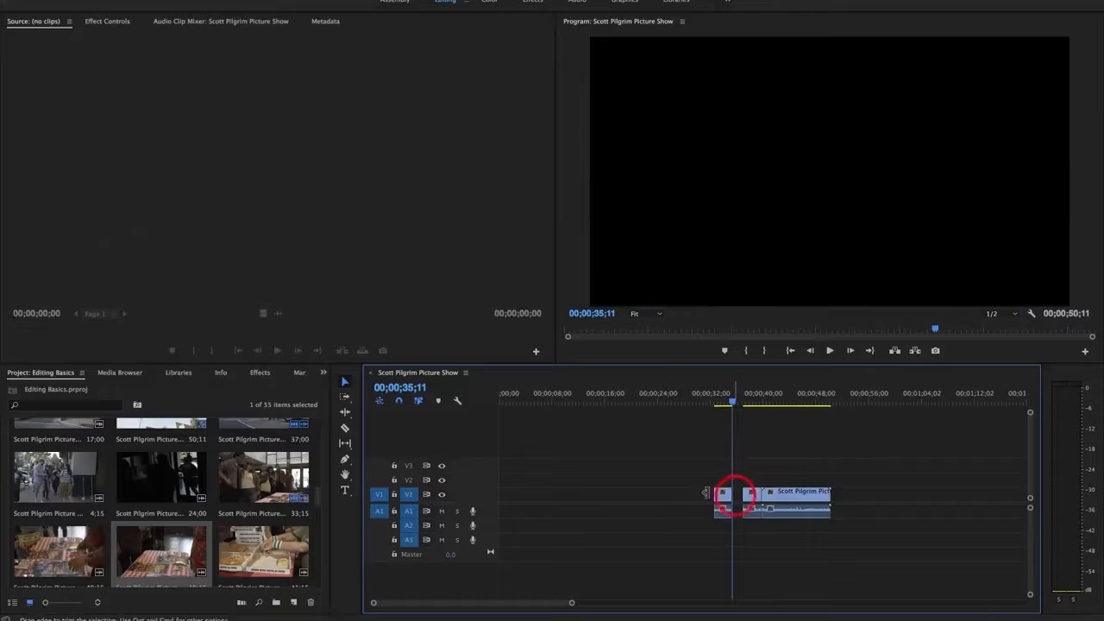
- Close the empty gaps before and after the remaining 170630-23 piece by ripple deleting them
click(582, 497)
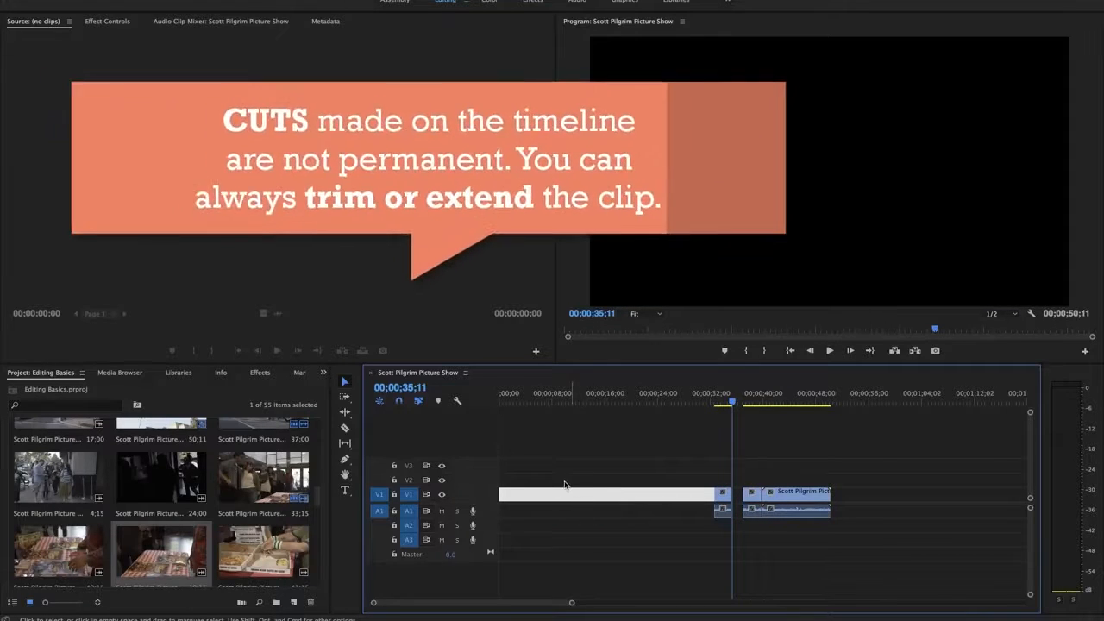
key(Delete)
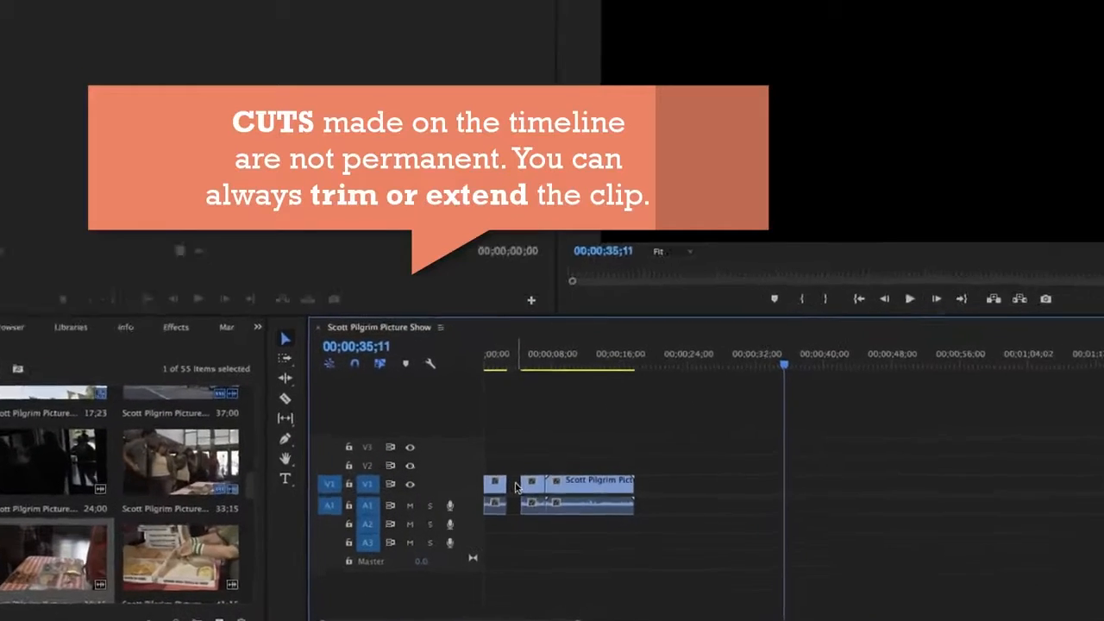
click(515, 483)
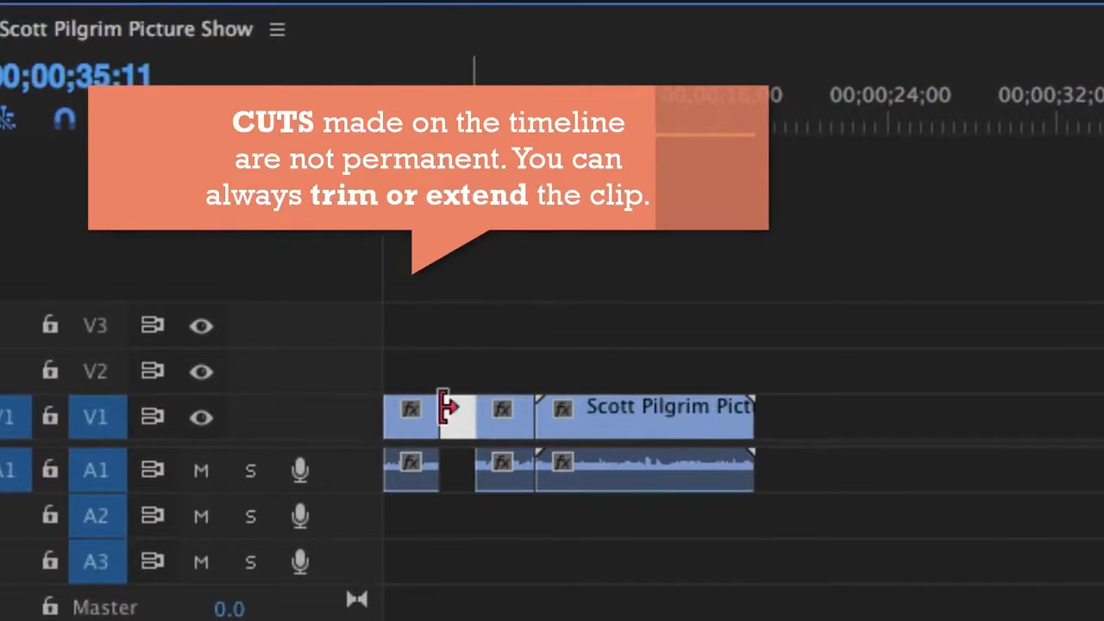
key(Delete)
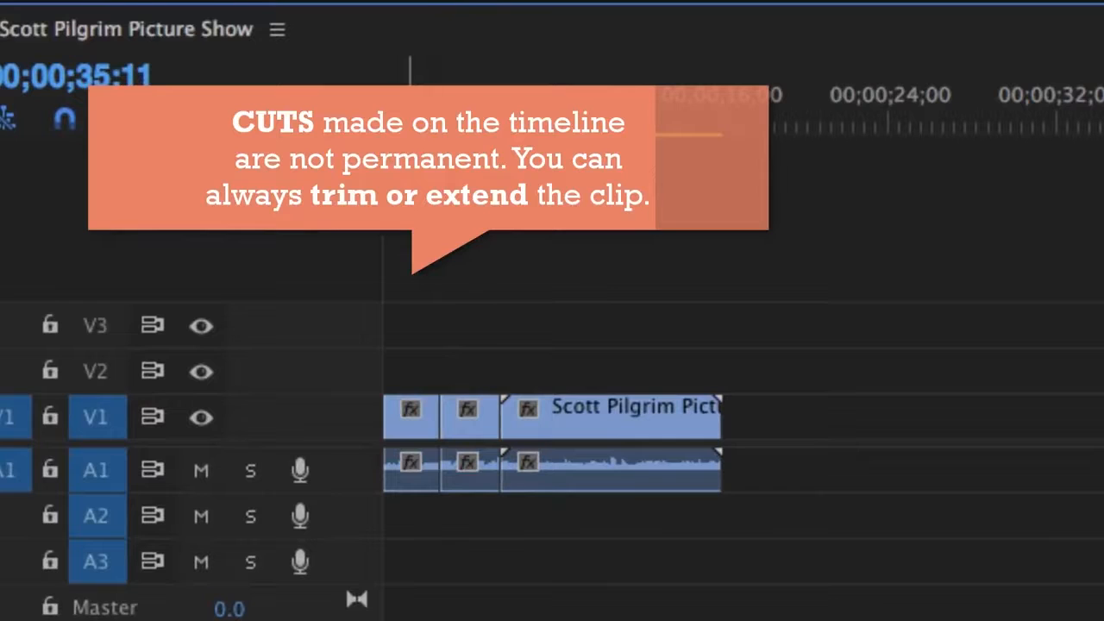
- Scrub through the shortened sequence and trim the start of the third clip to 00;00;11;13
click(400, 93)
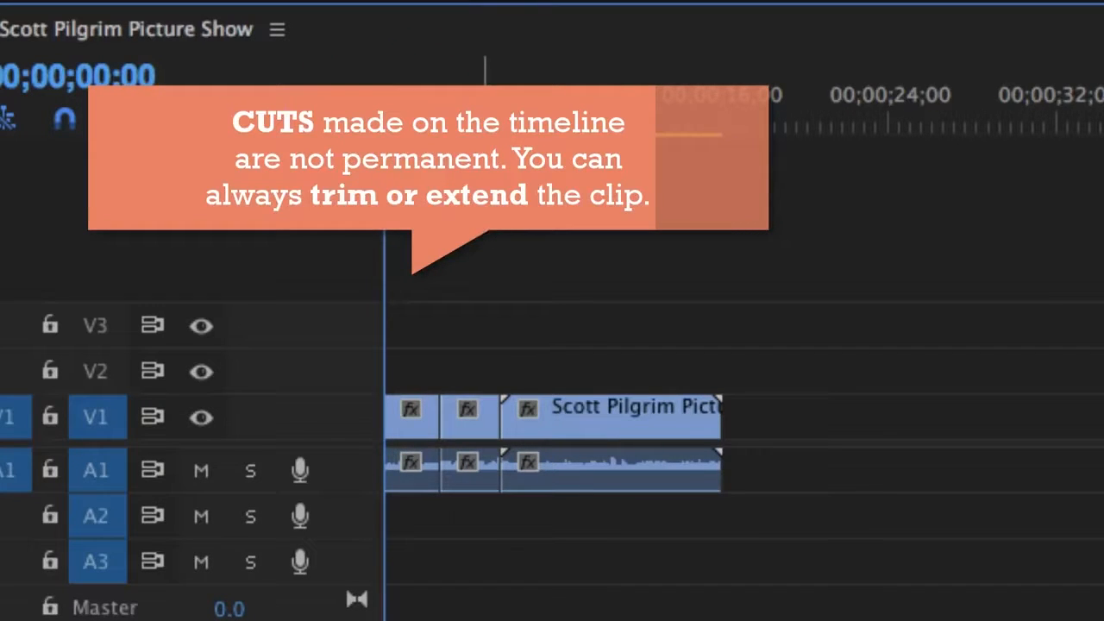
drag(457, 99, 638, 170)
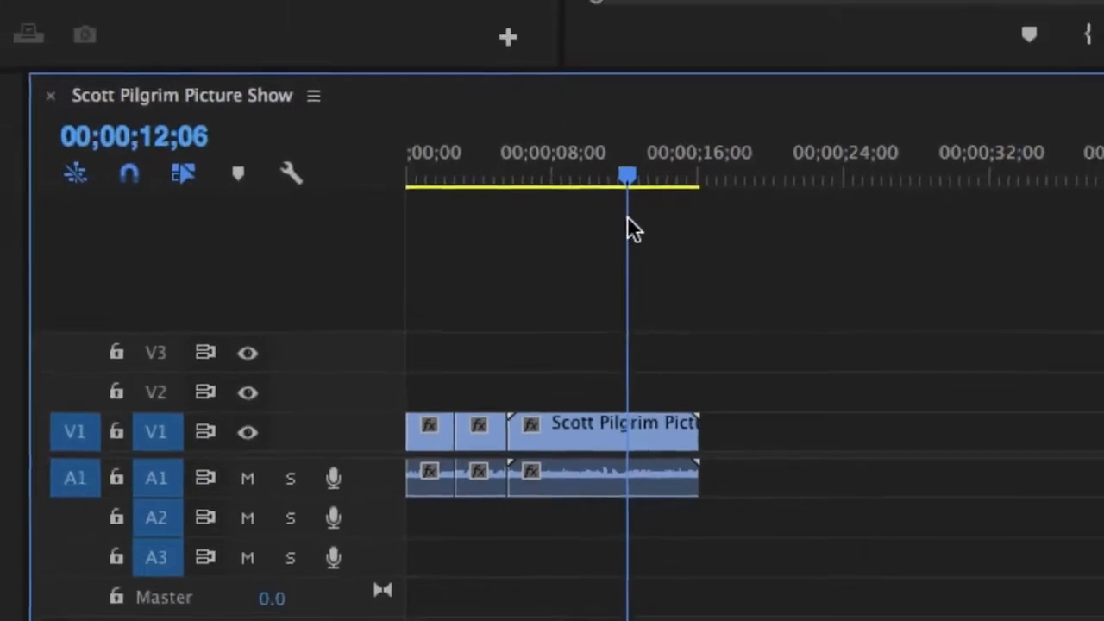
drag(627, 217, 613, 222)
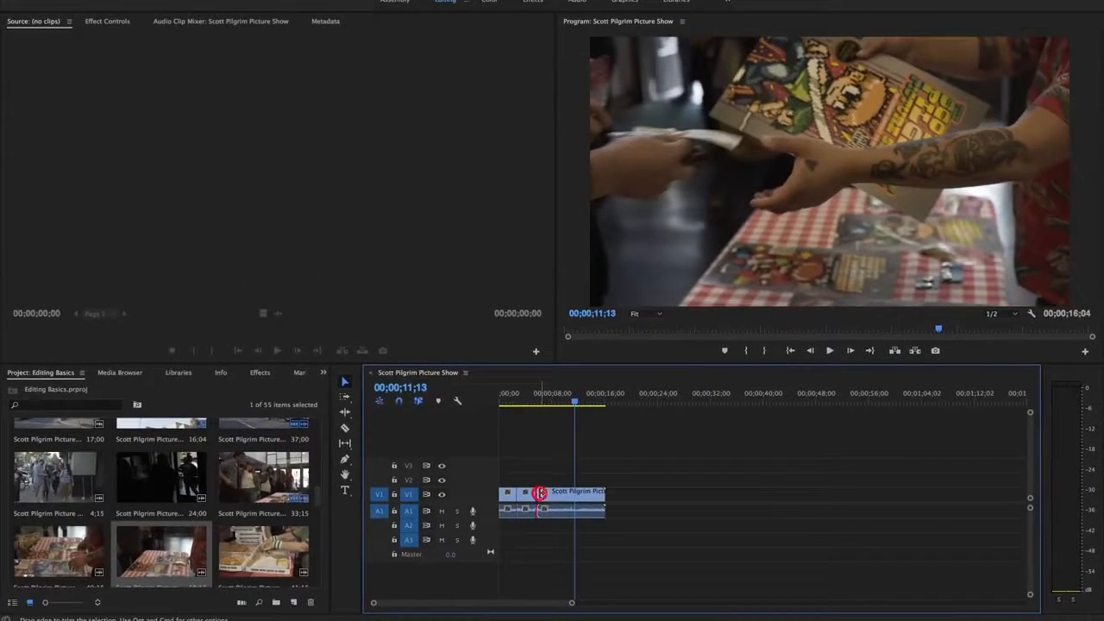
drag(539, 492, 578, 492)
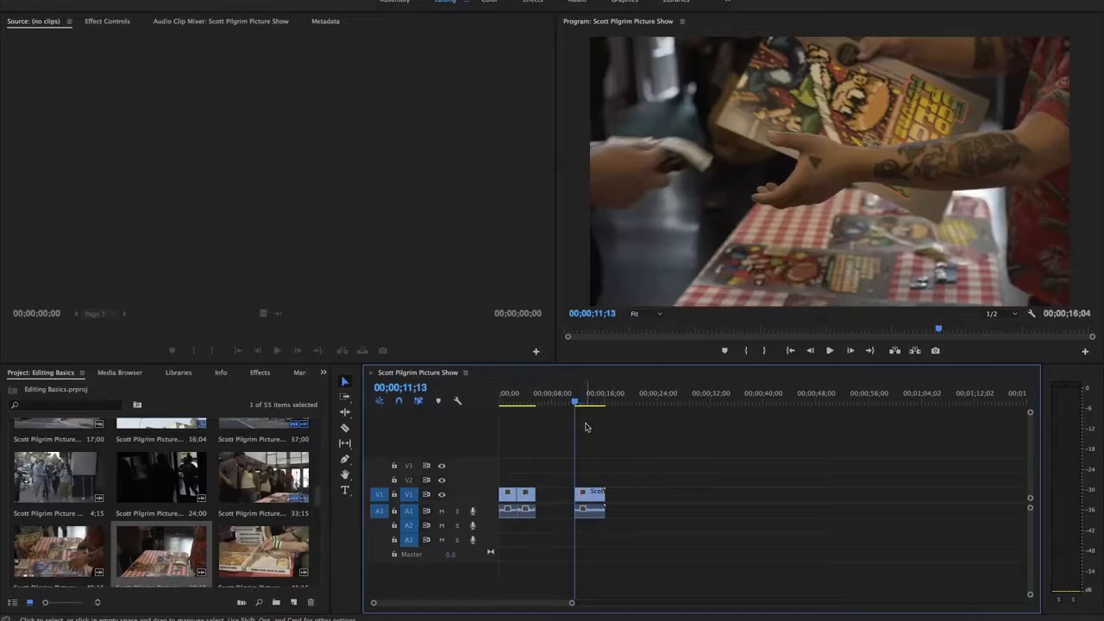
- Trim the end of the third clip to 00;00;14;14 and move the clip against the end of the second clip
drag(575, 400, 594, 402)
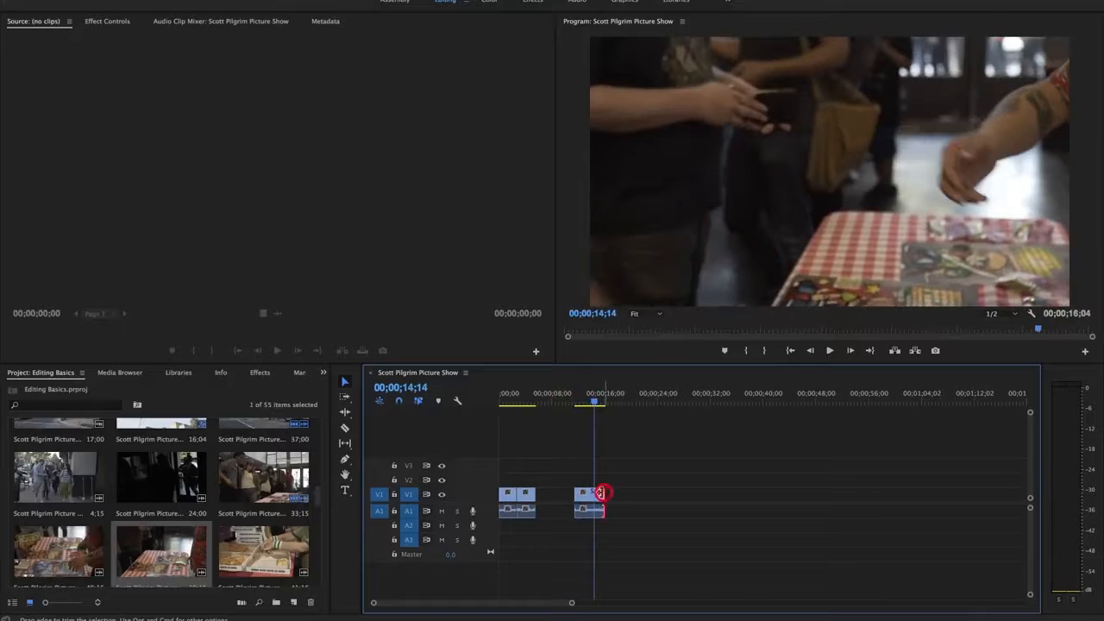
drag(601, 493, 594, 493)
drag(584, 493, 546, 497)
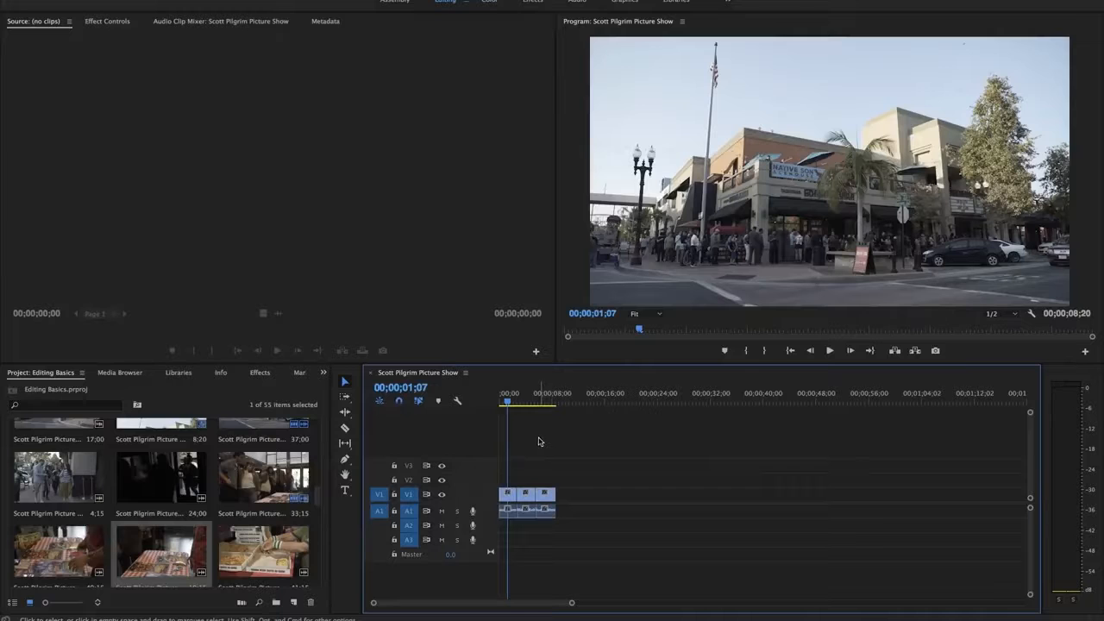
- Open Scott Pilgrim Picture Show-170630-32.MP4 in the Source Monitor and scrub the sequence to about 00;00;04;06 for comparison
mouse_move(316, 500)
mouse_down()
mouse_move(320, 421)
mouse_move(322, 515)
mouse_up()
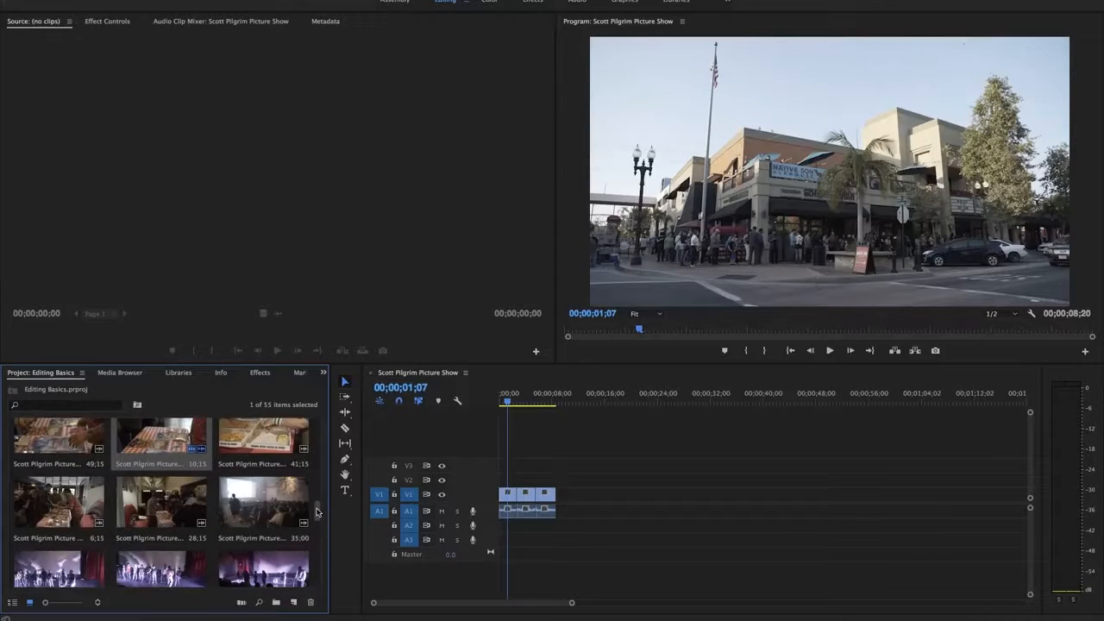
double_click(270, 504)
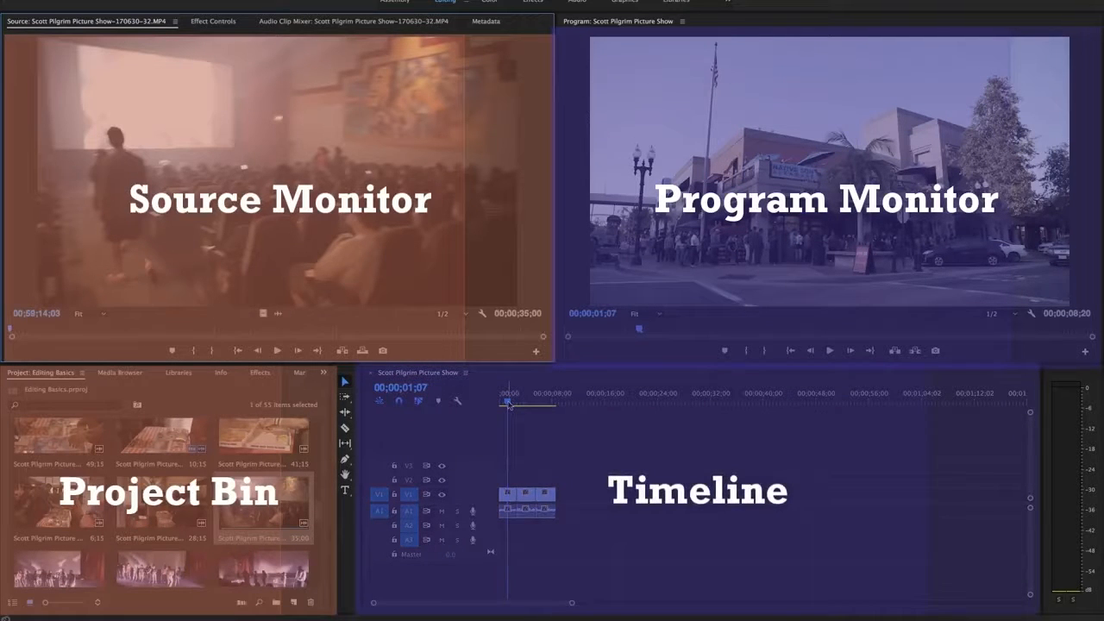
drag(509, 405, 513, 406)
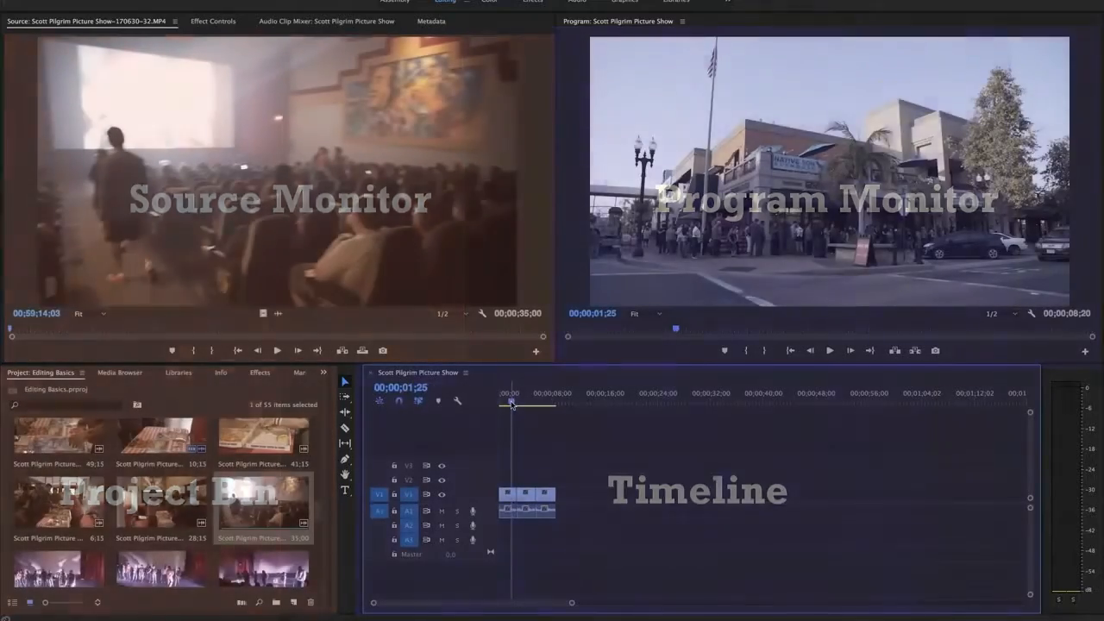
drag(512, 403, 527, 404)
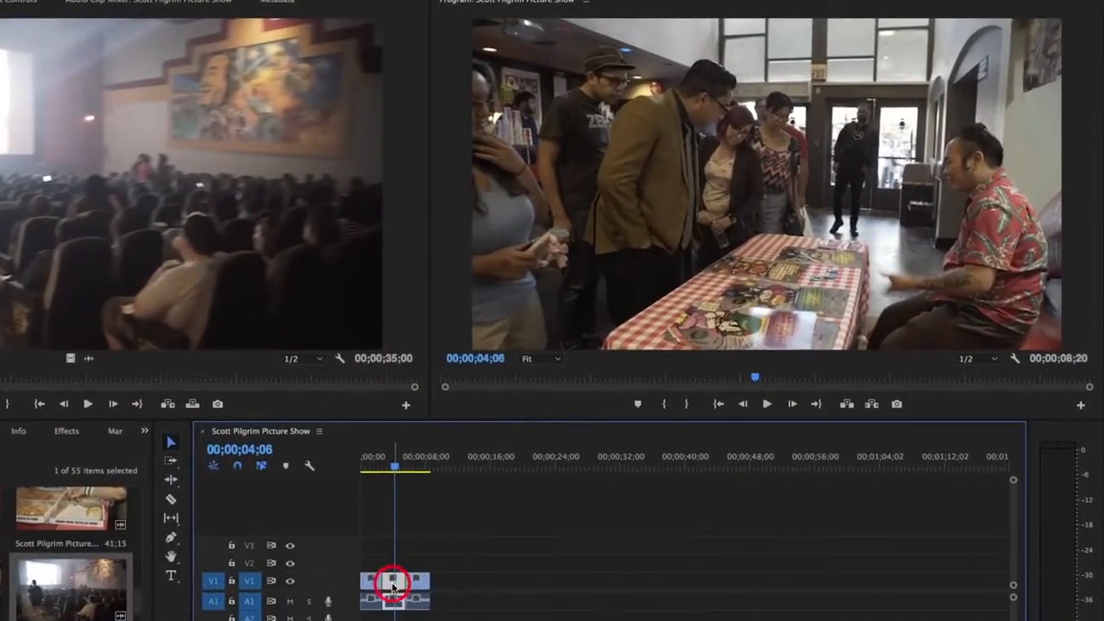
click(528, 499)
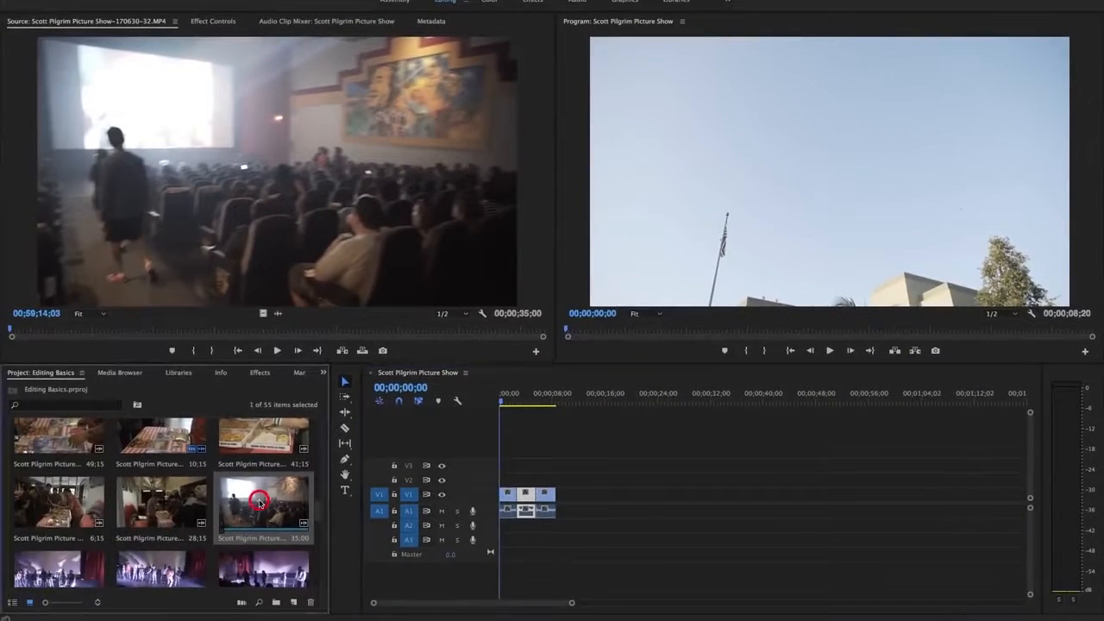
double_click(259, 502)
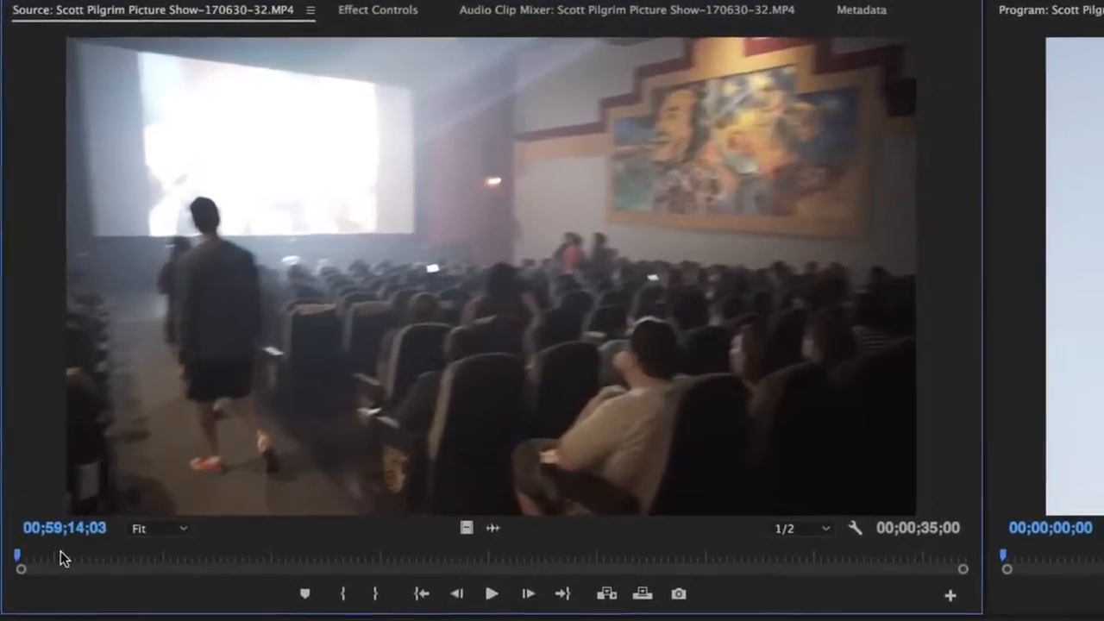
- Play through the 170630-32 source clip and mark its In point at 00;59;22;29
key(space)
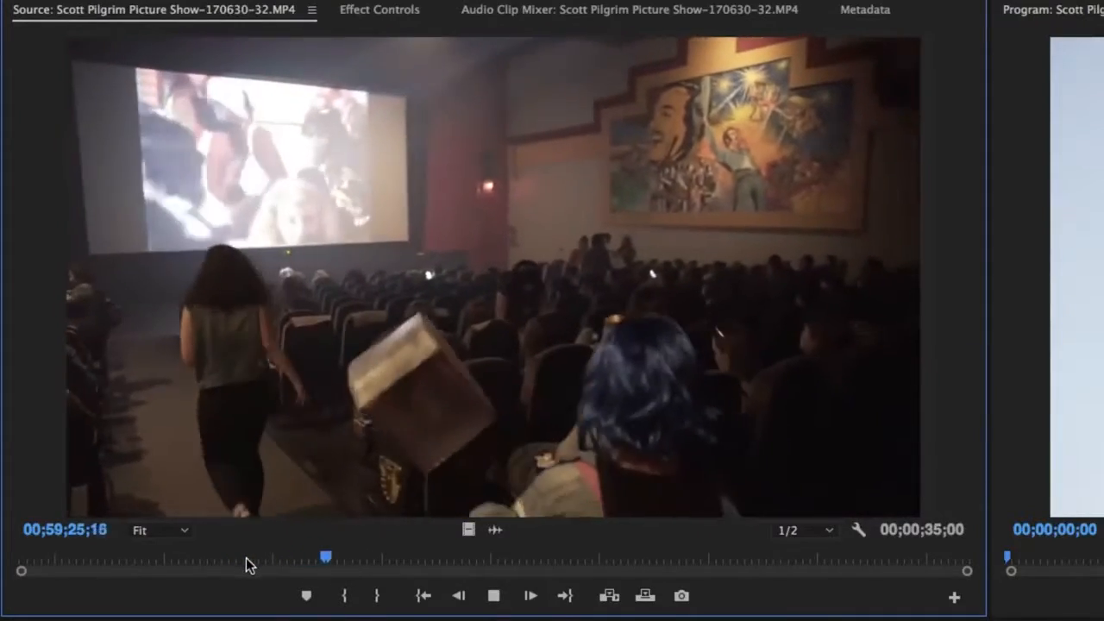
key(space)
drag(273, 553, 257, 553)
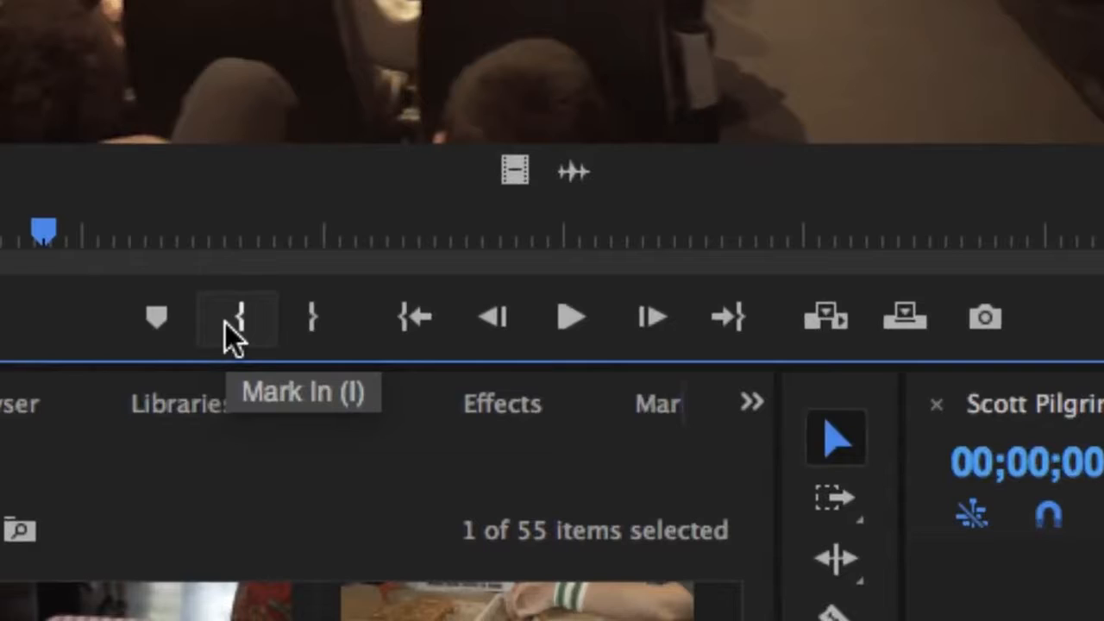
click(230, 324)
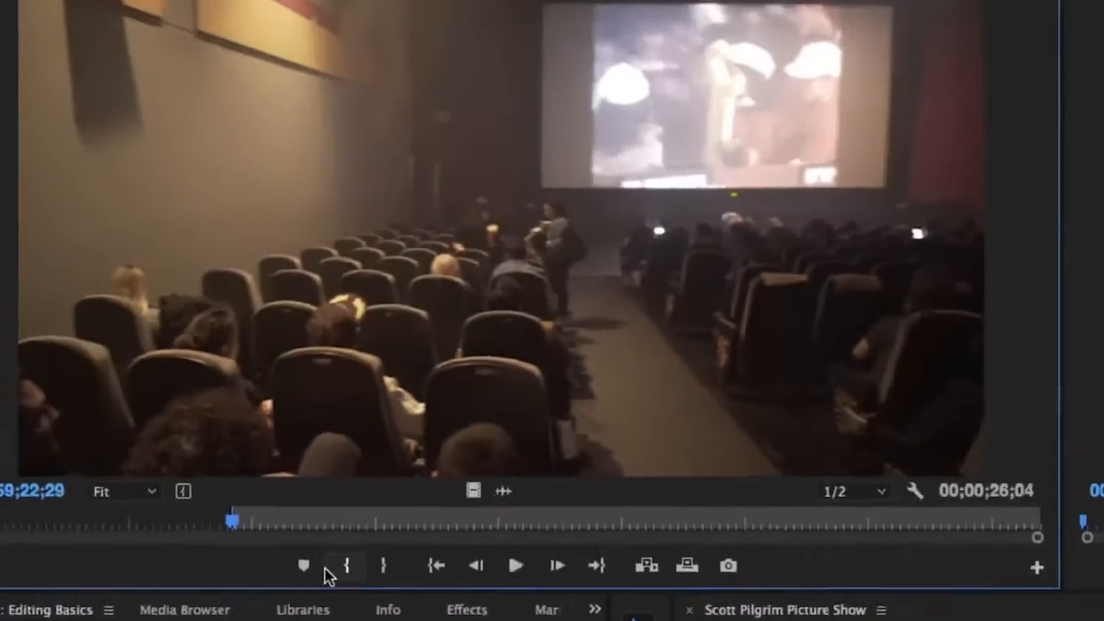
- Mark the source clip's Out point at 00;59;25;19 and add the marked section to the end of the sequence
key(space)
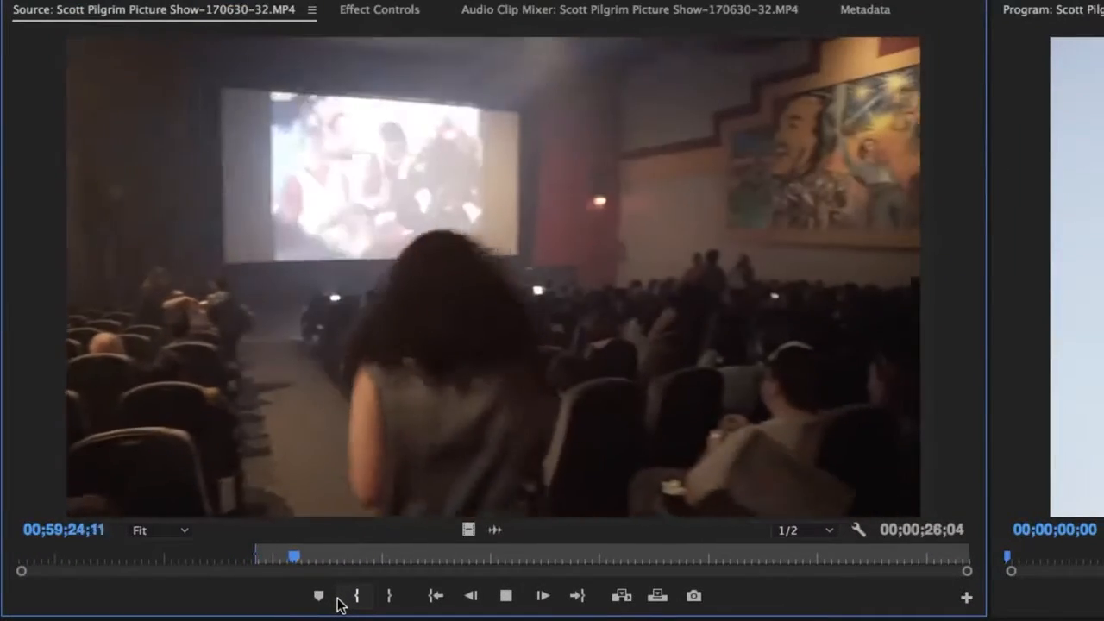
key(space)
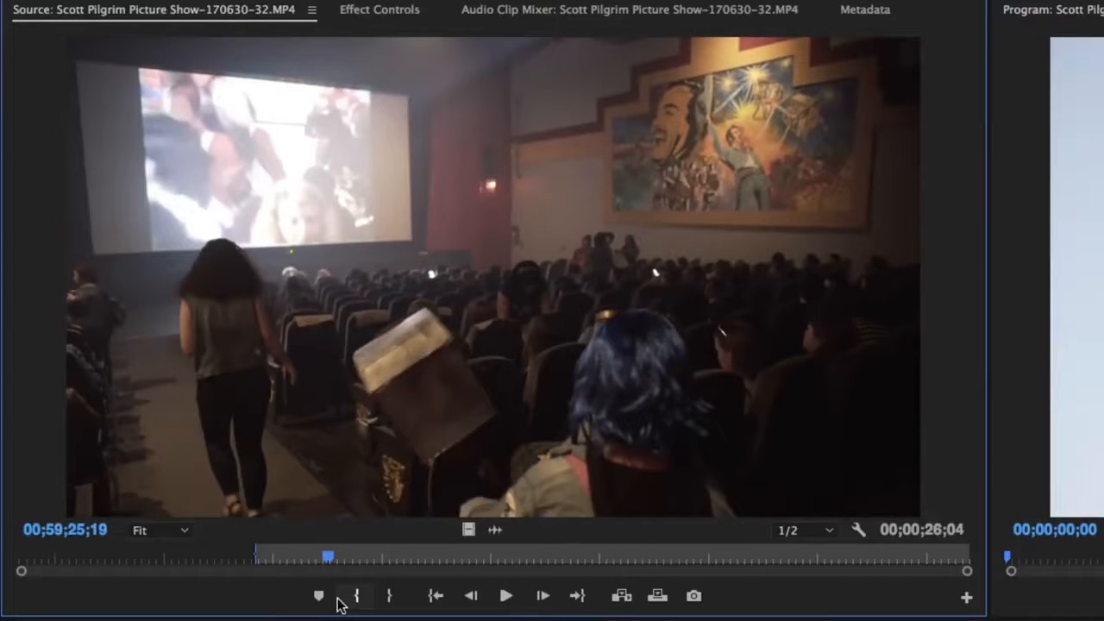
click(389, 595)
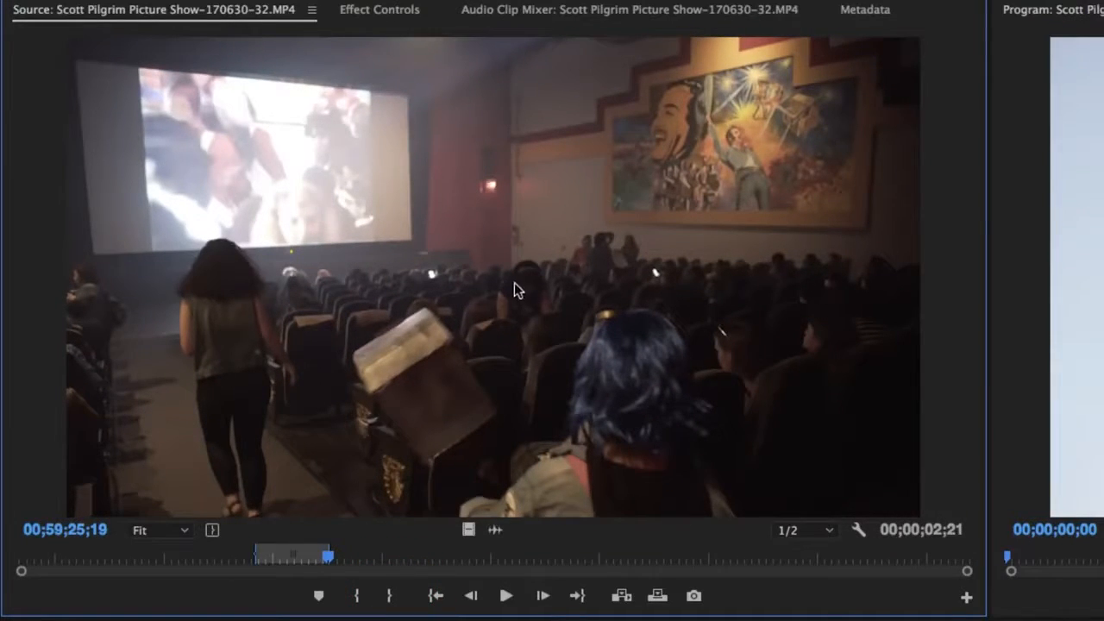
drag(485, 283, 571, 492)
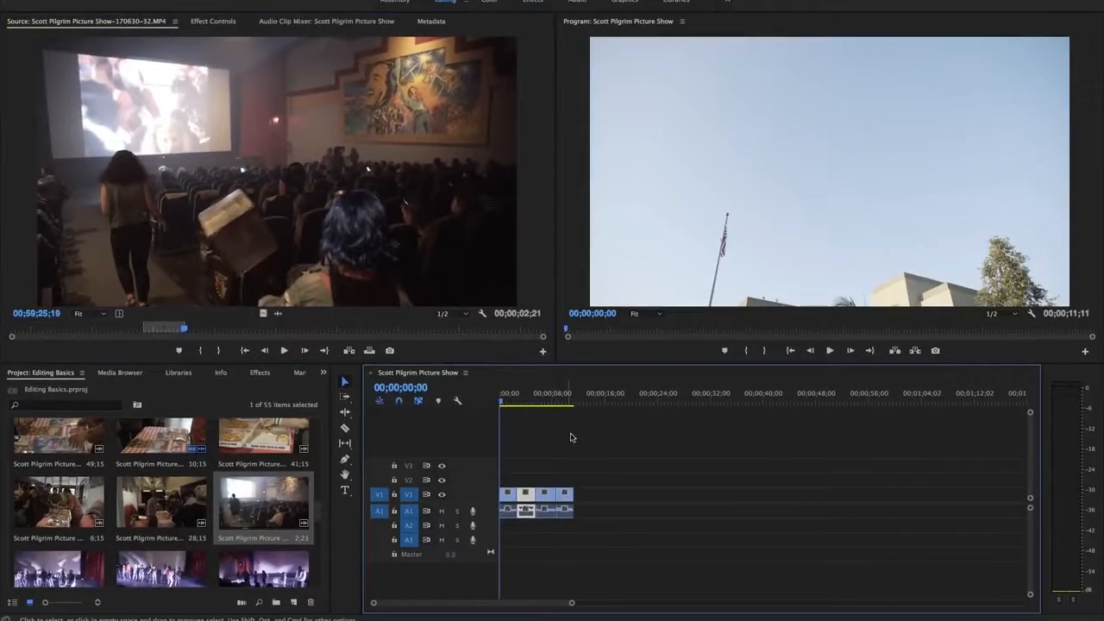
click(570, 438)
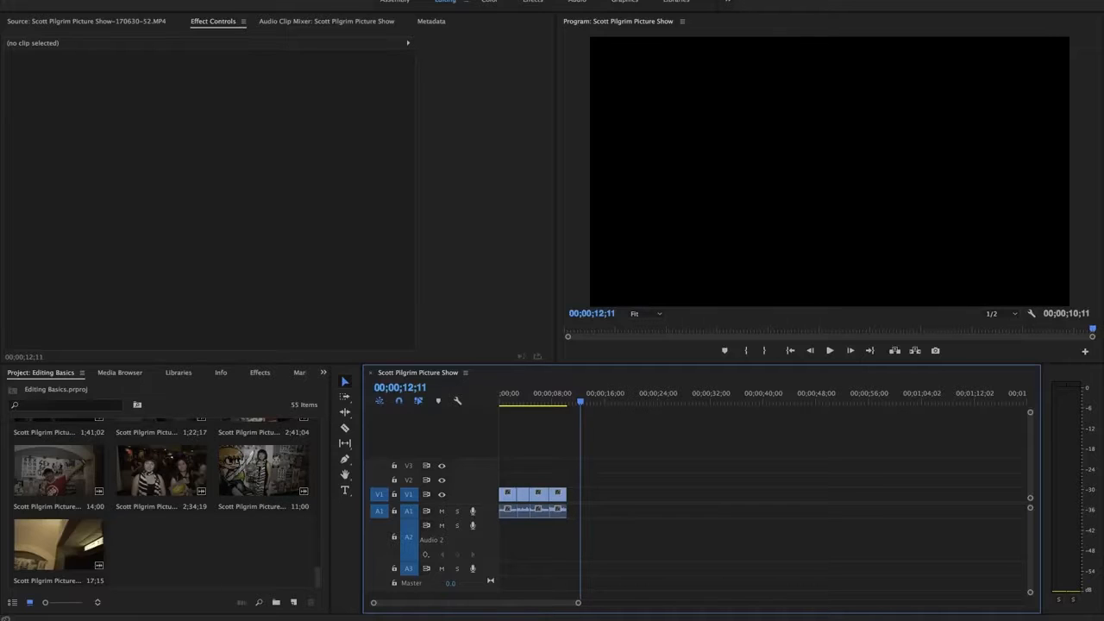
- Import scott-pilgrim-vs-the-world-movie-poster-2010-1020561018.jpg into the project from the 02_Images folder inside Editing Basics on the Desktop
click(171, 524)
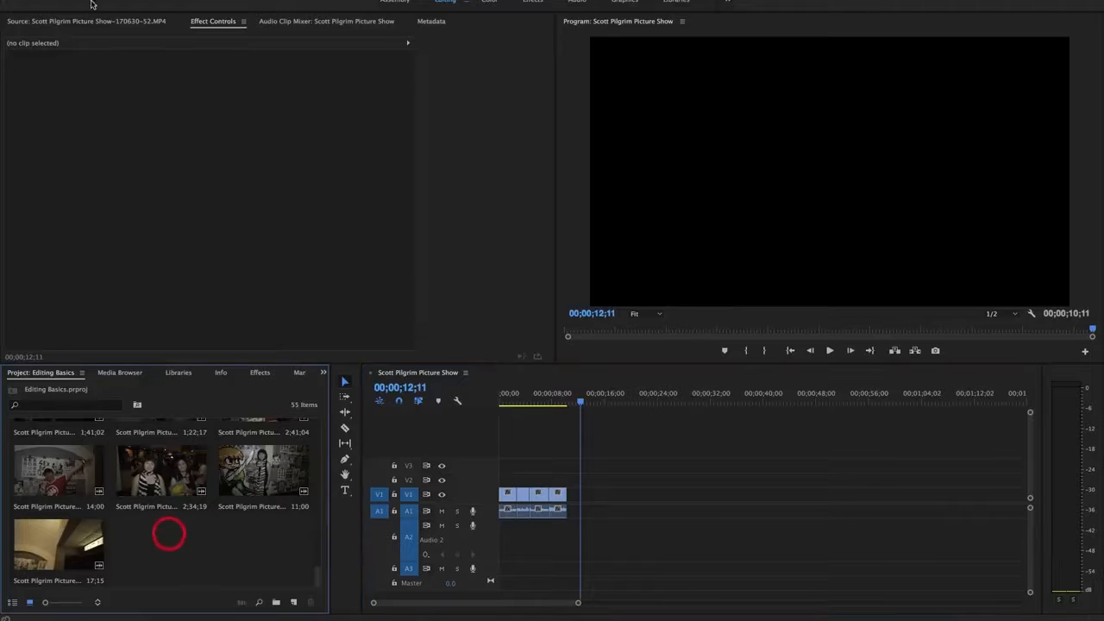
click(101, 0)
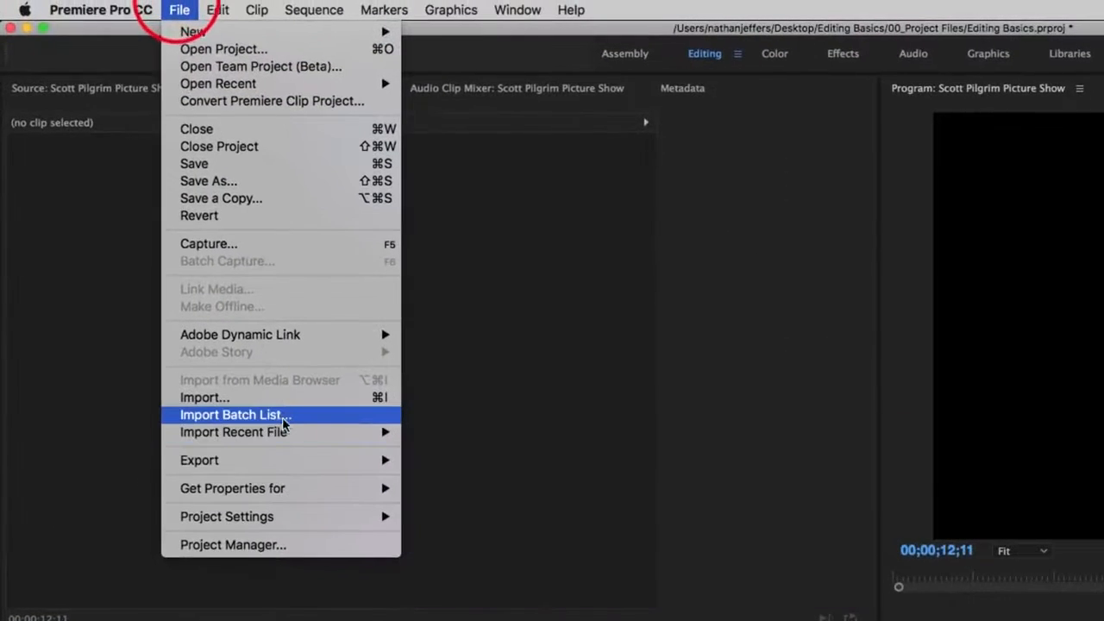
click(288, 399)
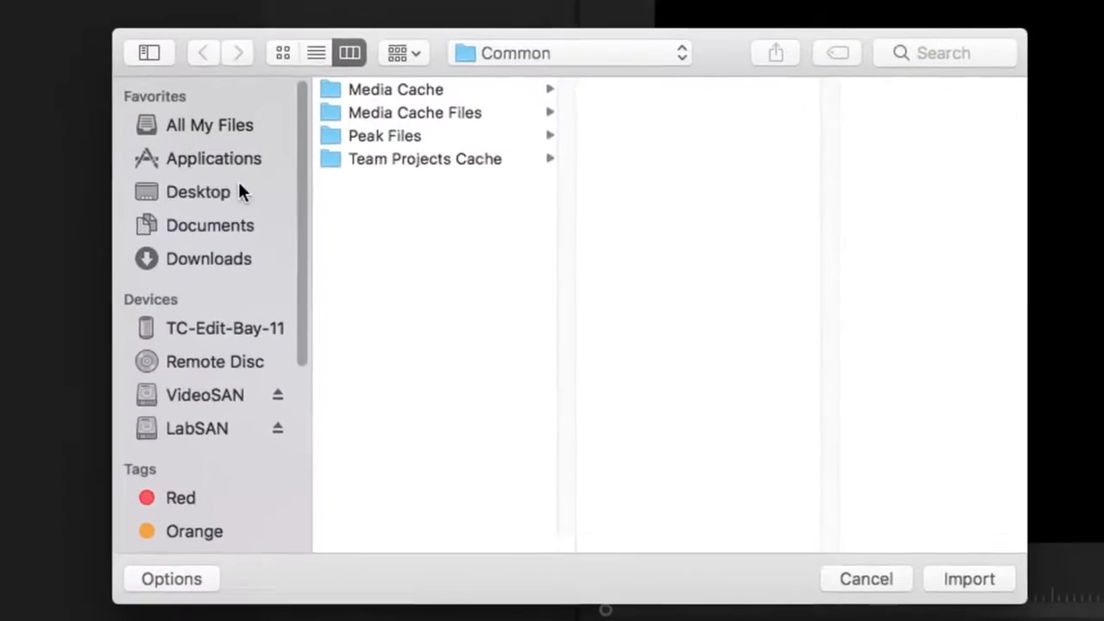
click(535, 267)
click(689, 188)
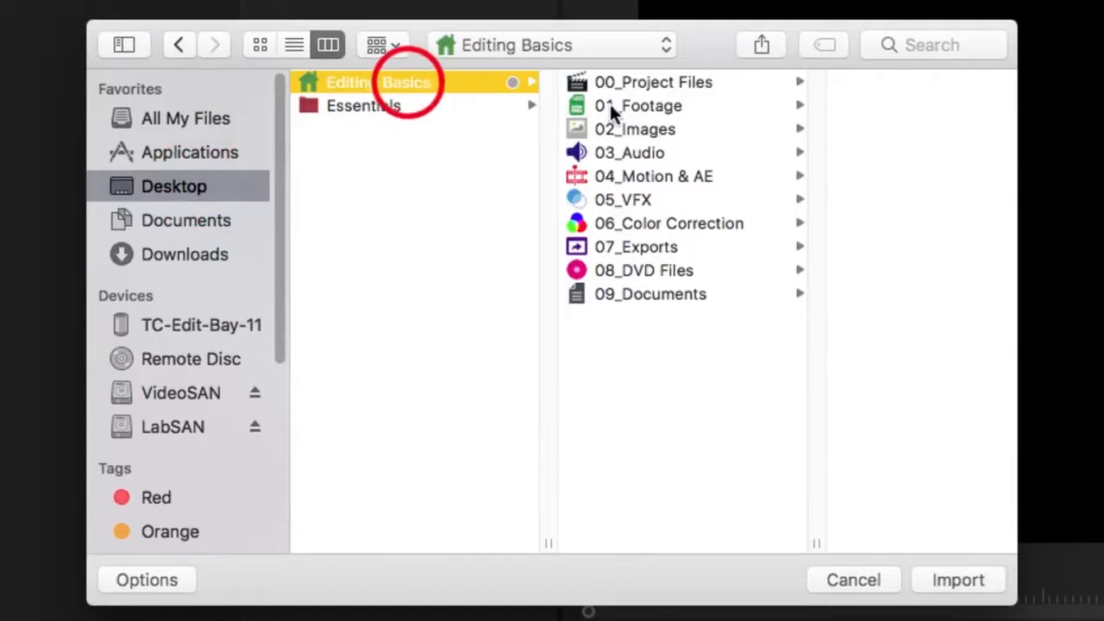
click(653, 129)
click(817, 174)
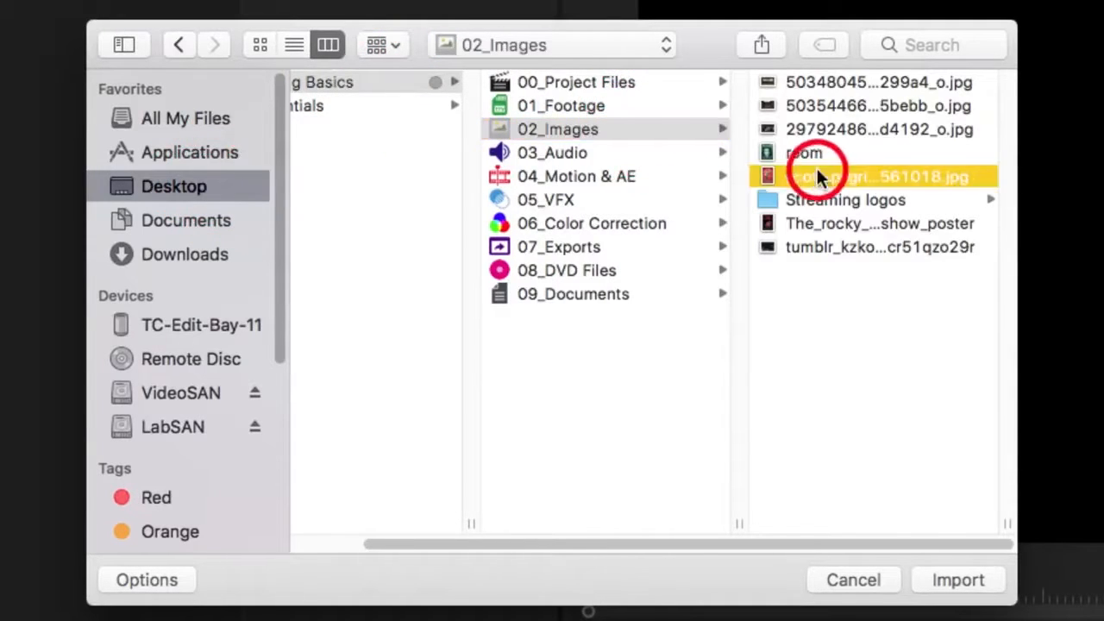
click(944, 581)
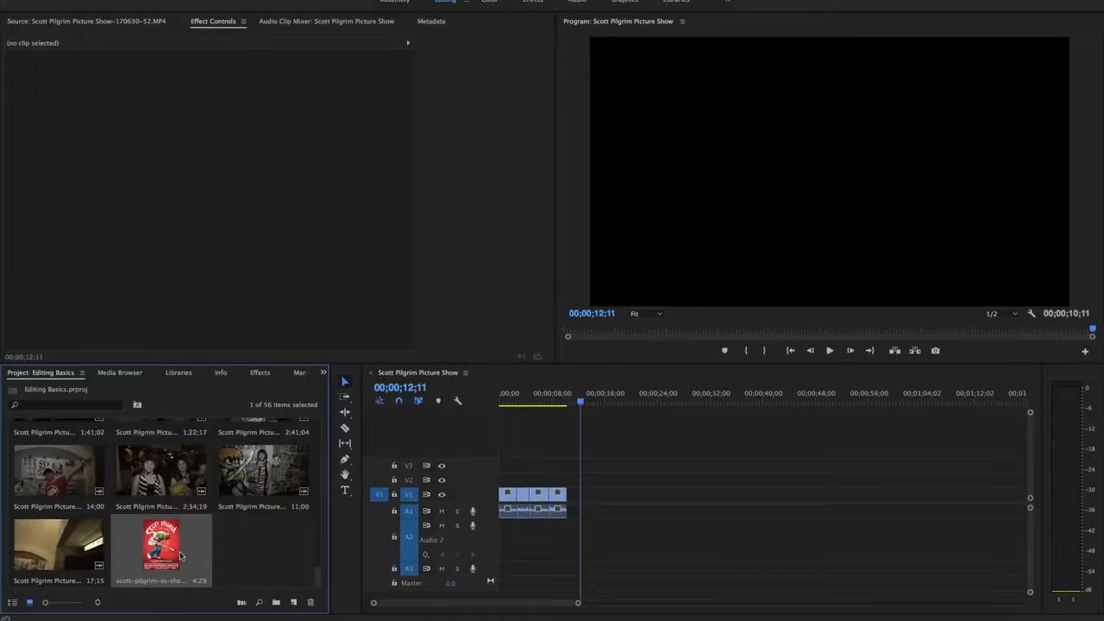
- Place the Scott Pilgrim poster image on V1 directly after the last clip and apply Set to Frame Size
drag(160, 554, 579, 498)
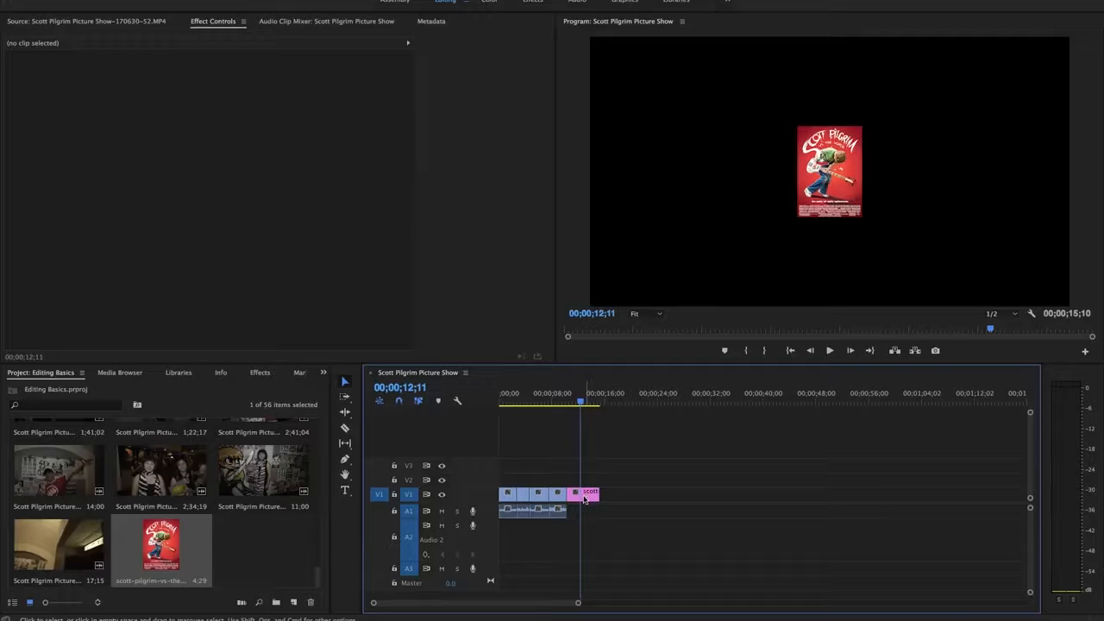
right_click(584, 498)
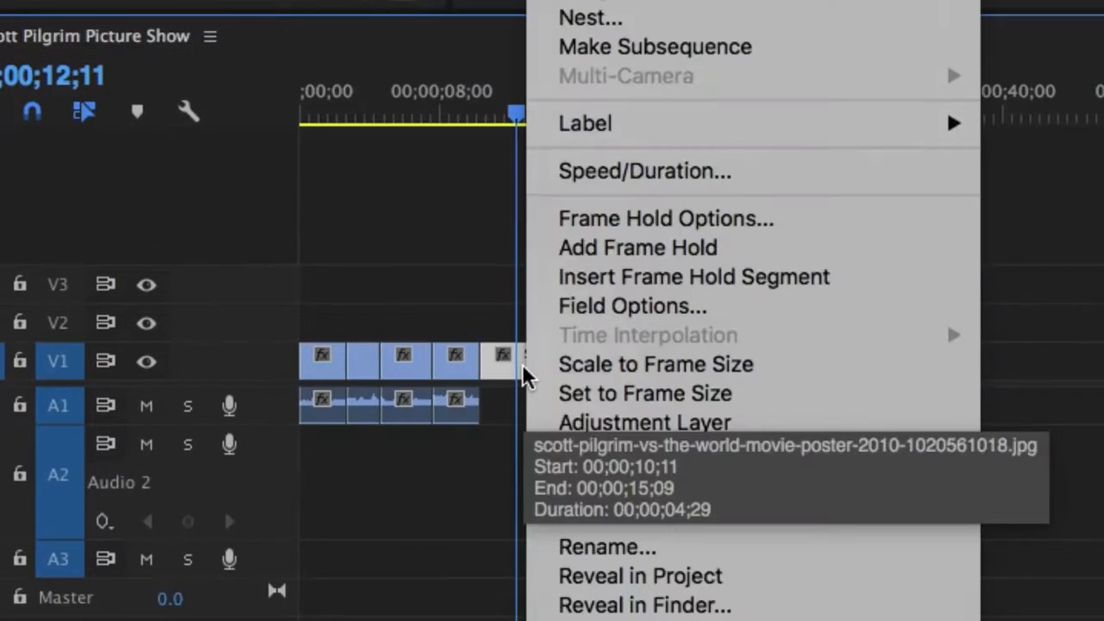
click(793, 405)
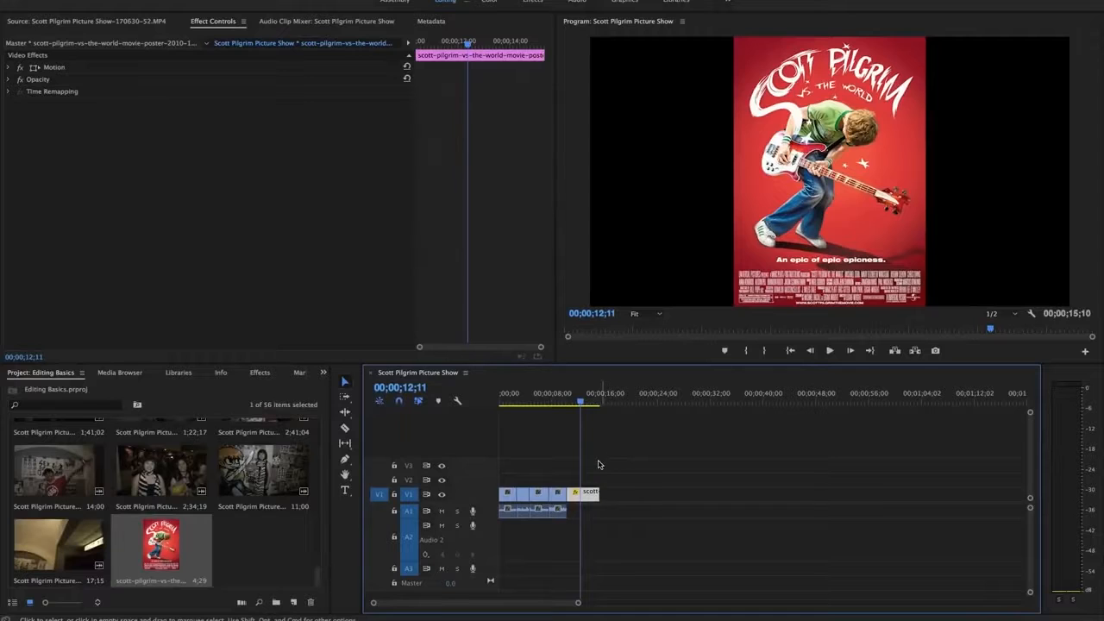
- Review the poster clip's frame size options, then undo its resizing and its placement in the sequence
right_click(584, 499)
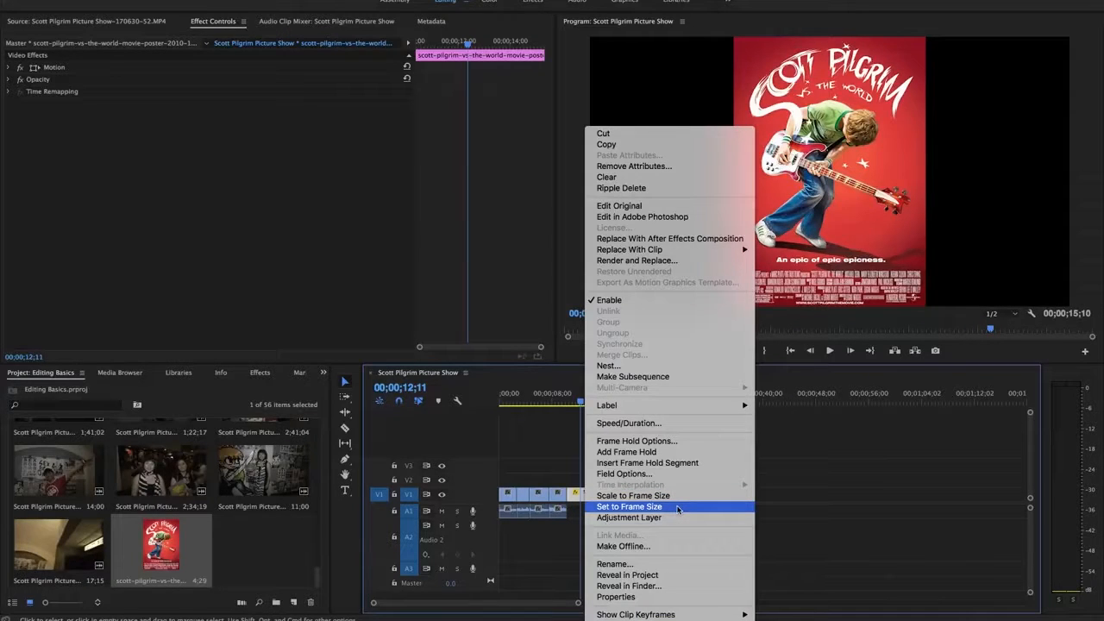
click(563, 457)
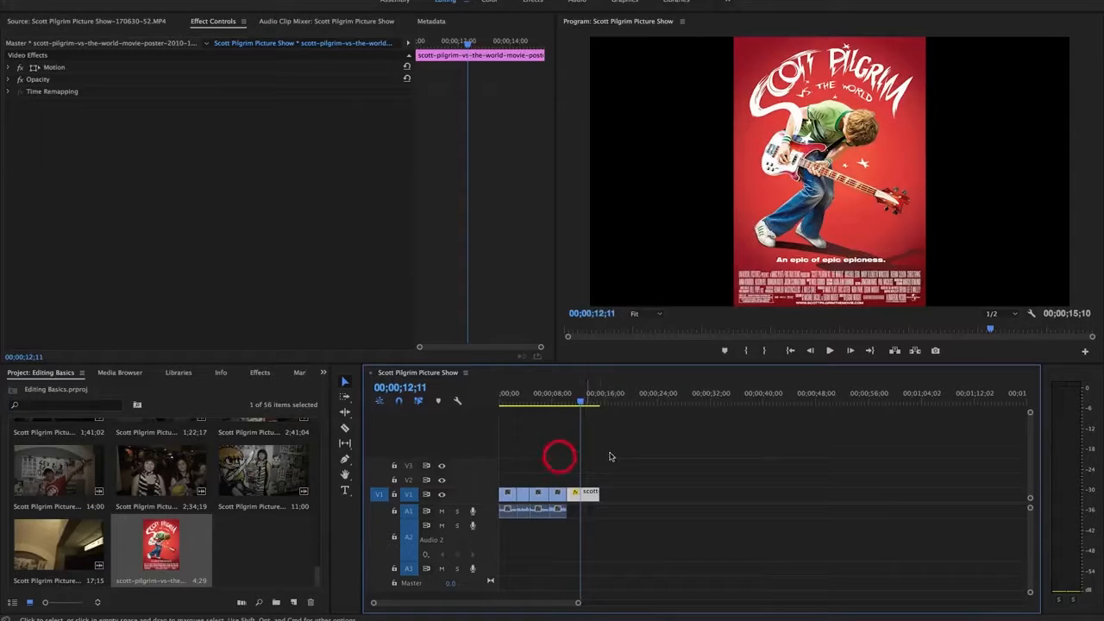
click(592, 449)
key(super+z)
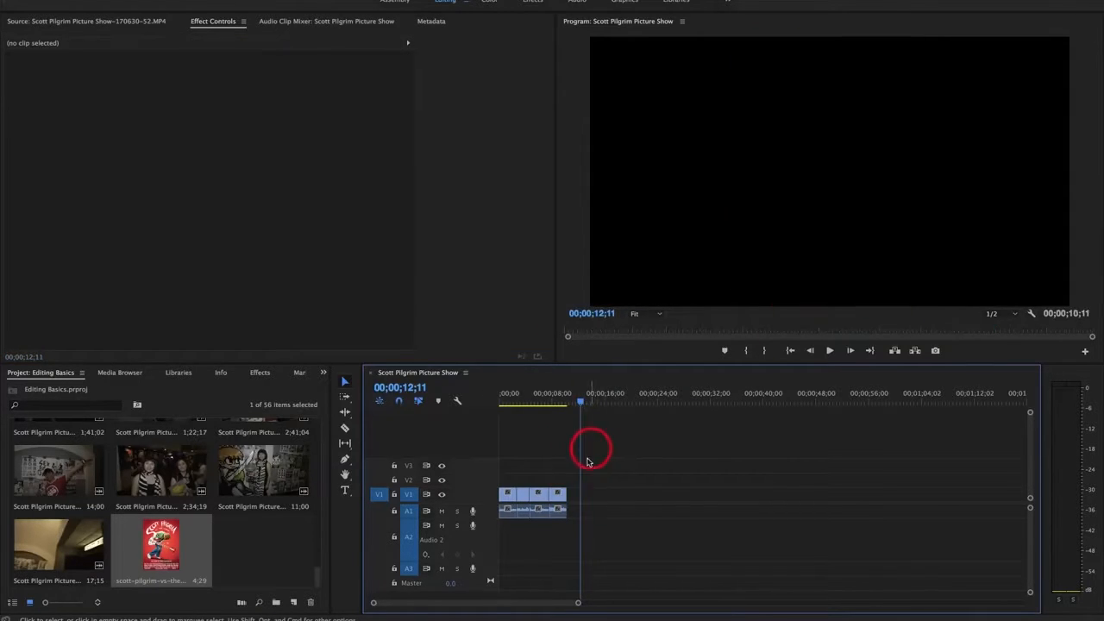
click(585, 459)
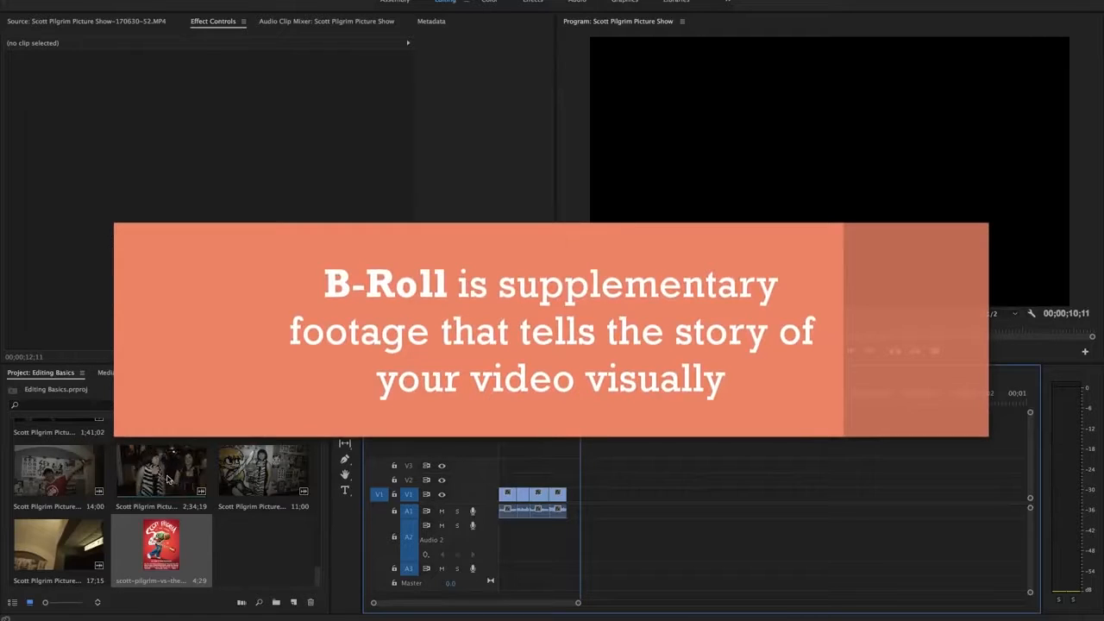
- Place Scott Pilgrim Picture Show-170630-52.MP4 on V1 starting at 00;00;13;21 and split it with the Razor tool at 00;00;36;10
drag(161, 470, 594, 495)
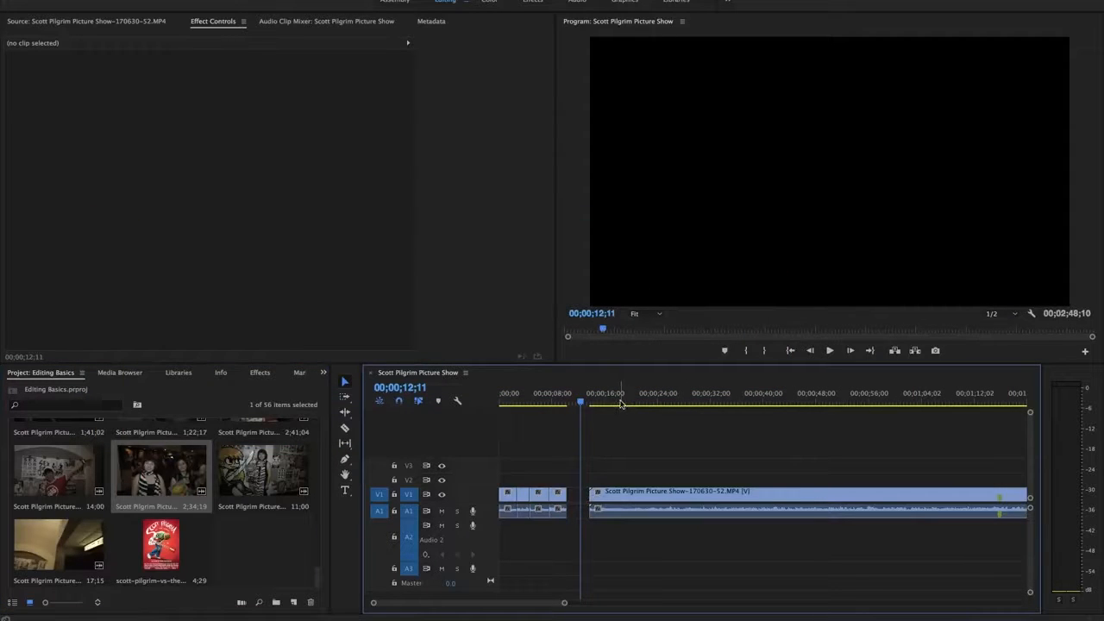
drag(641, 400, 699, 404)
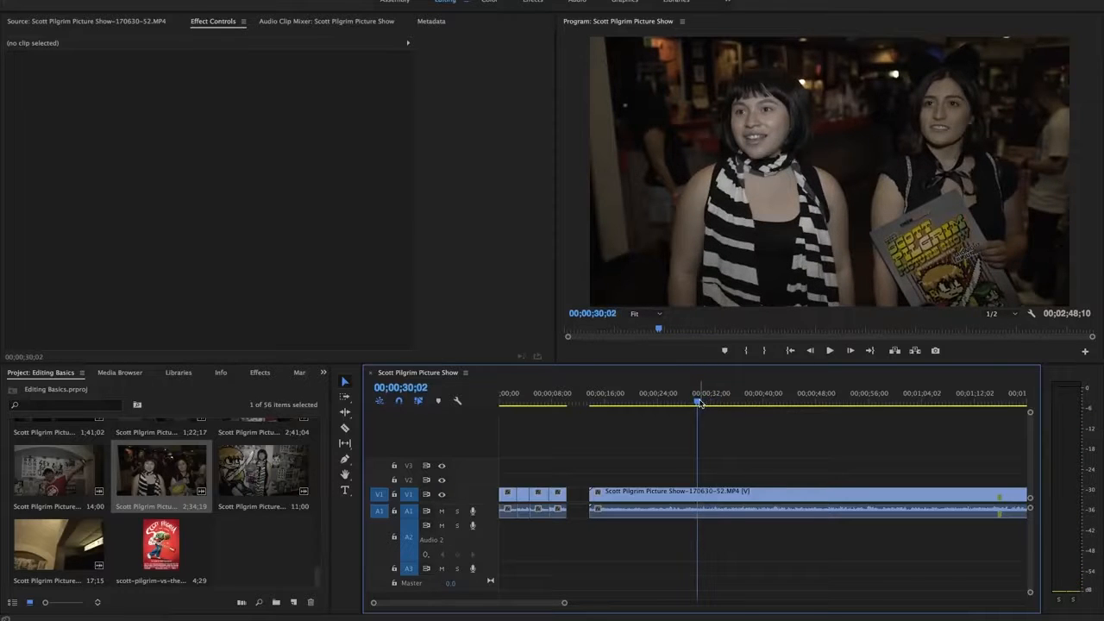
key(space)
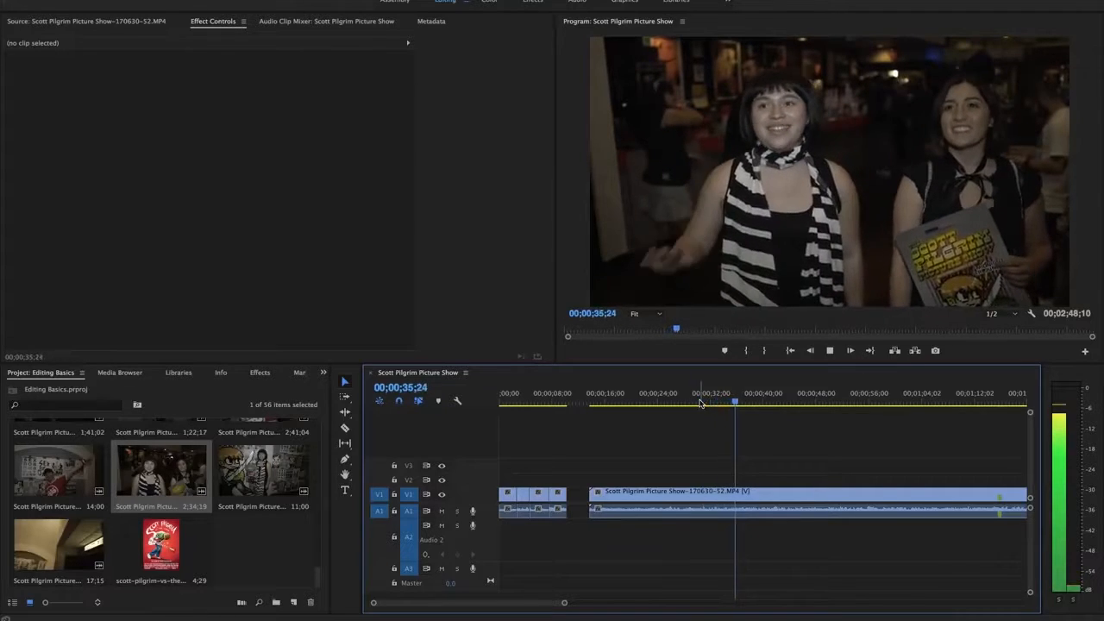
key(space)
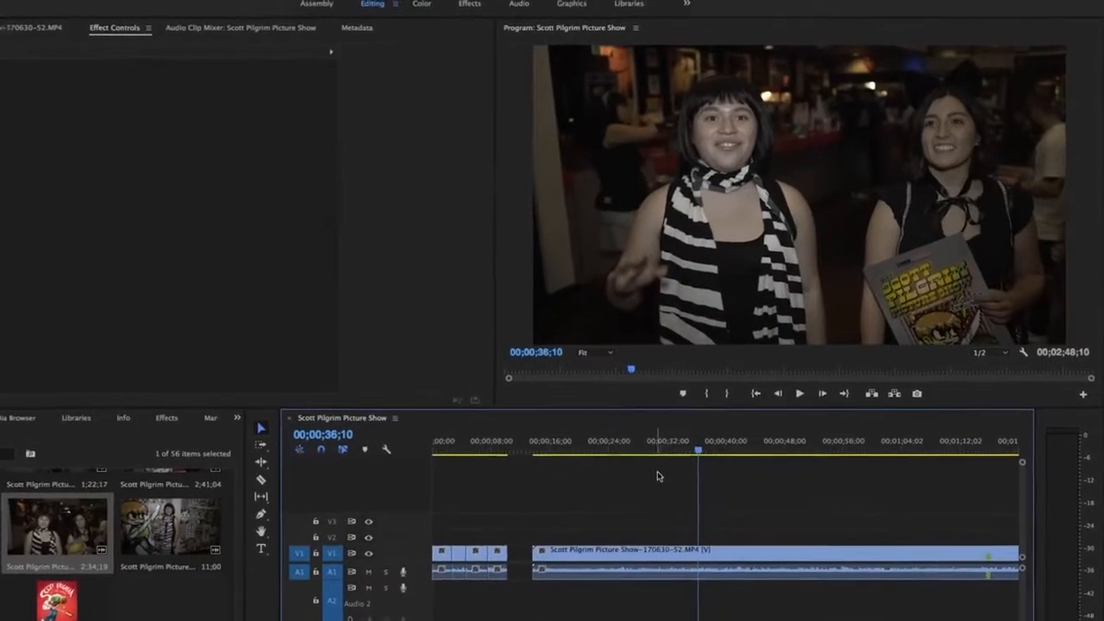
key(c)
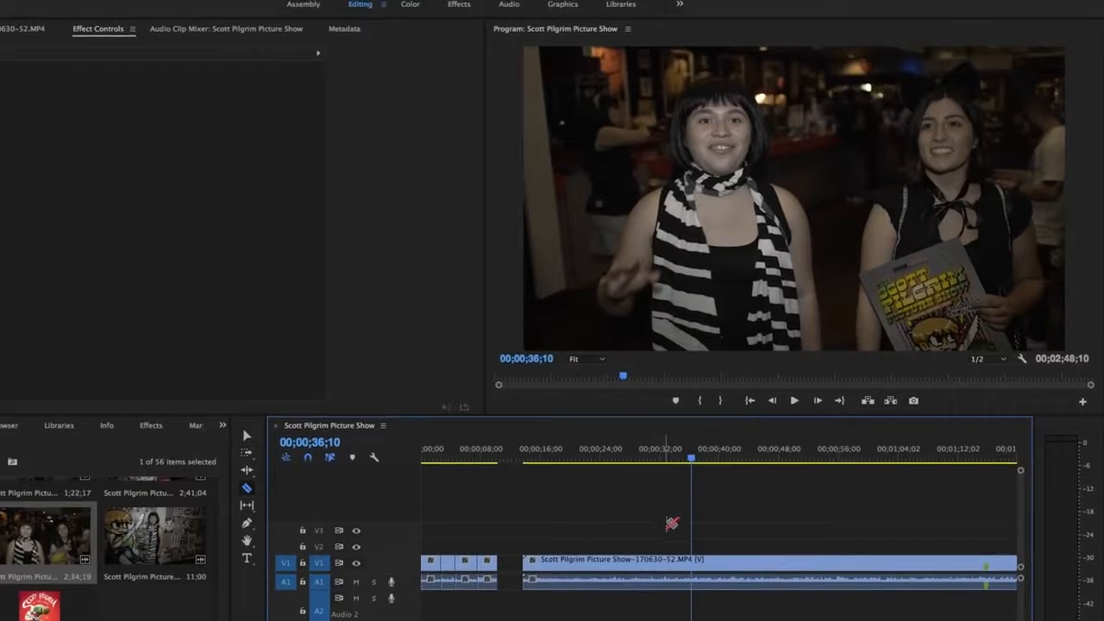
click(691, 561)
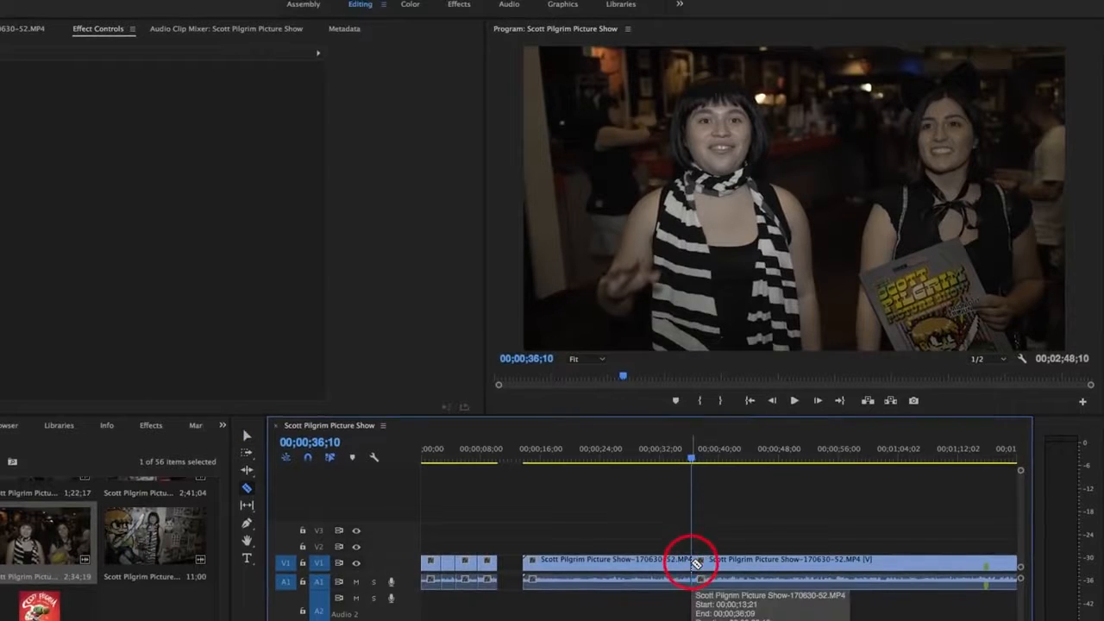
- Split the interview clip on V1 again at 00;00;30;07 with the Razor tool and return to the Selection tool
drag(688, 459, 646, 461)
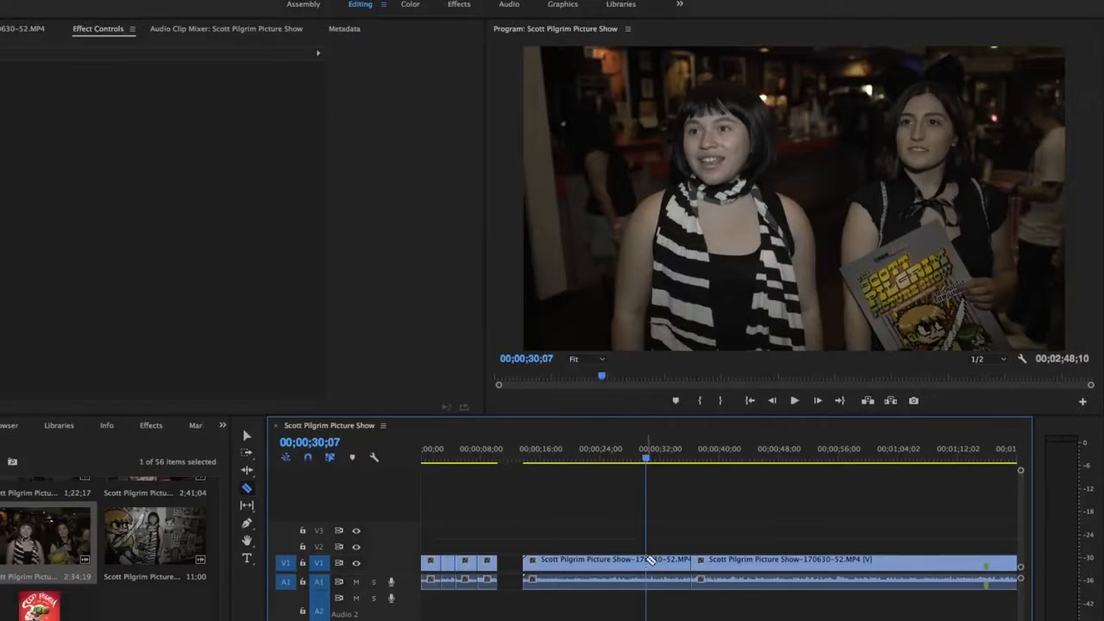
click(646, 562)
key(v)
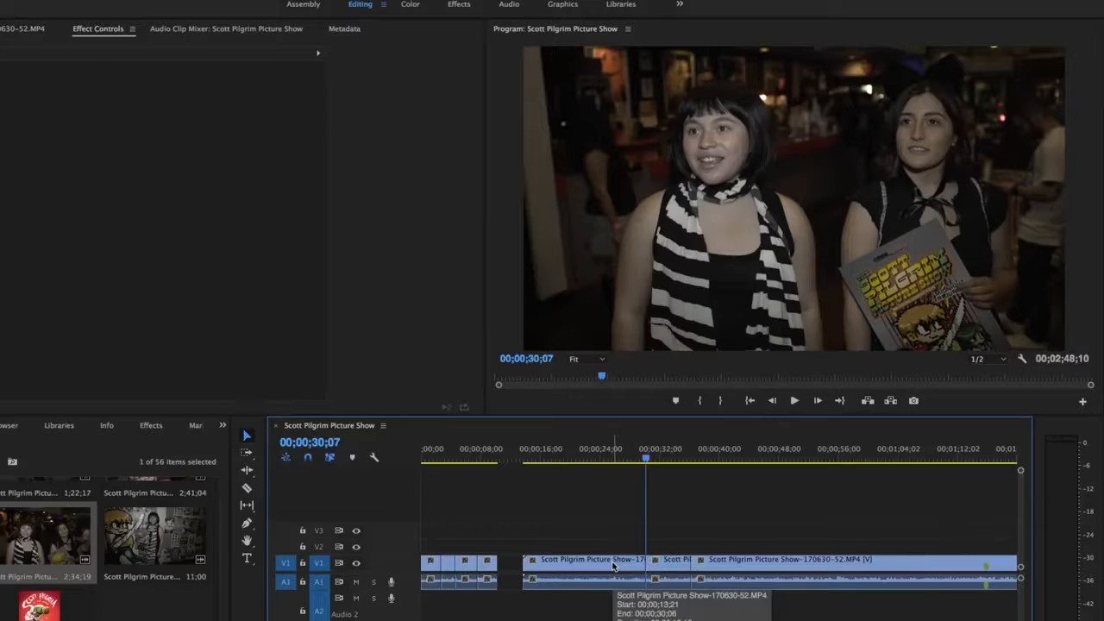
- Delete the interview pieces before 00;00;30;07 and after 00;00;36;10, keeping only the middle segment
click(613, 562)
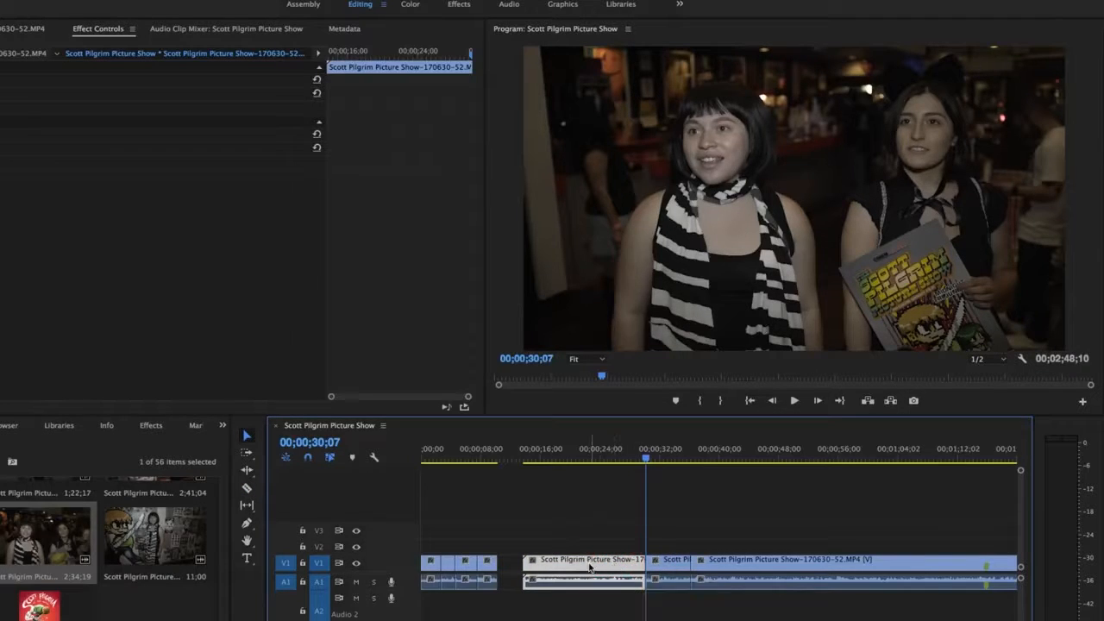
click(591, 564)
key(Delete)
click(720, 563)
key(Delete)
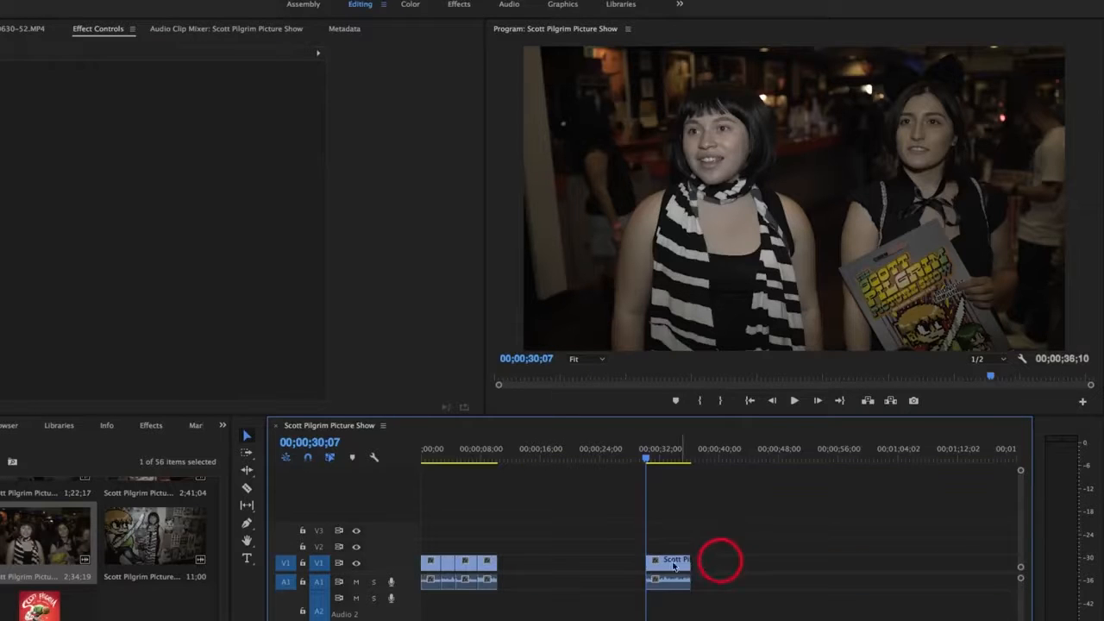
- Move the remaining interview segment earlier on V1 to start at 00;00;13;15 and place the playhead at its start
click(662, 563)
drag(538, 565, 539, 564)
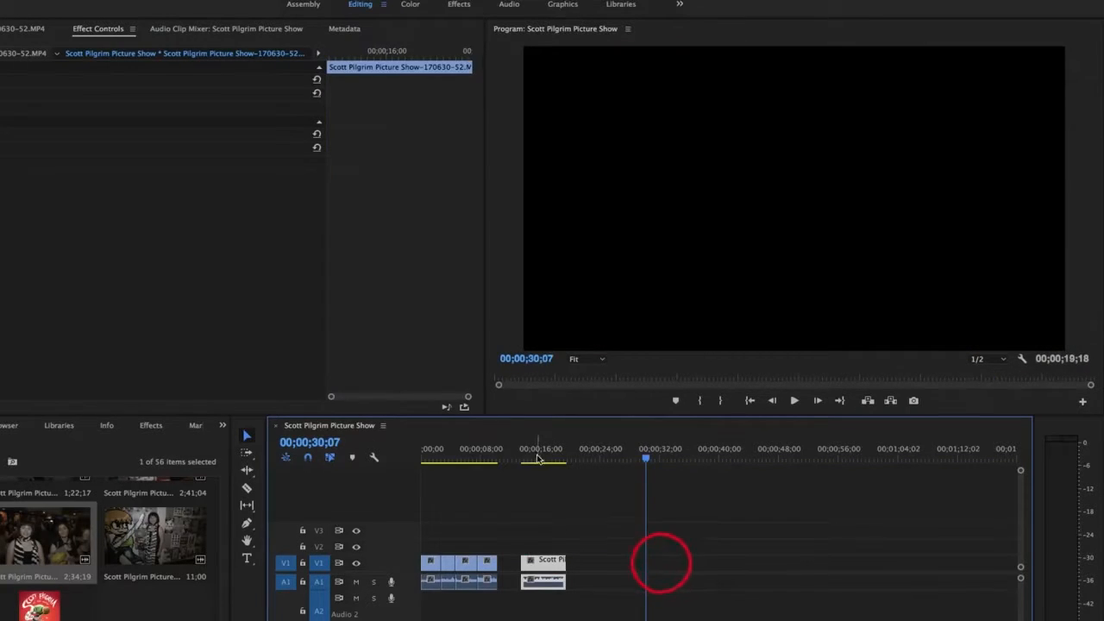
drag(539, 457, 523, 461)
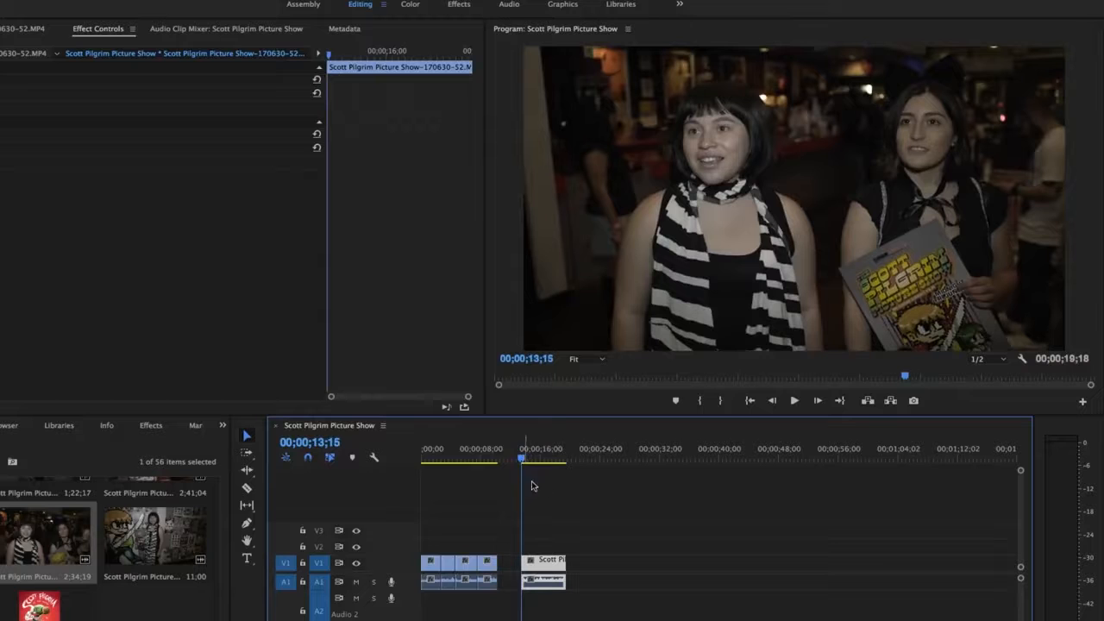
- Open the seated audience clip Scott Pilgrim Picture Show-170630-43.MP4 in the Source monitor and mark its In point at 01;04;45;09
mouse_move(219, 618)
mouse_down()
mouse_move(220, 591)
mouse_move(224, 616)
mouse_up()
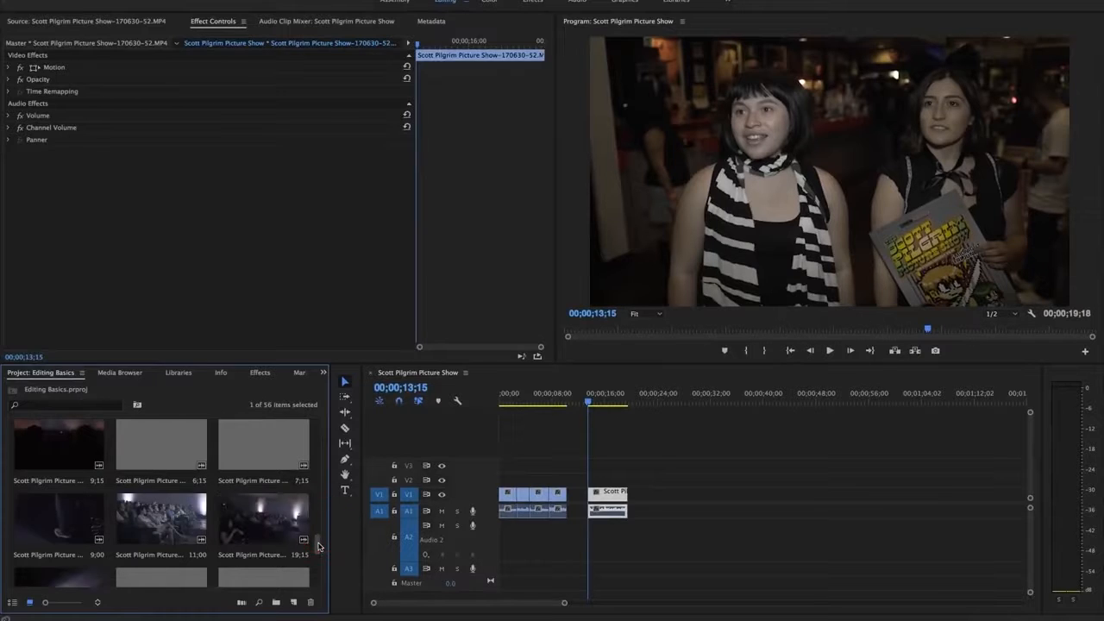
double_click(188, 523)
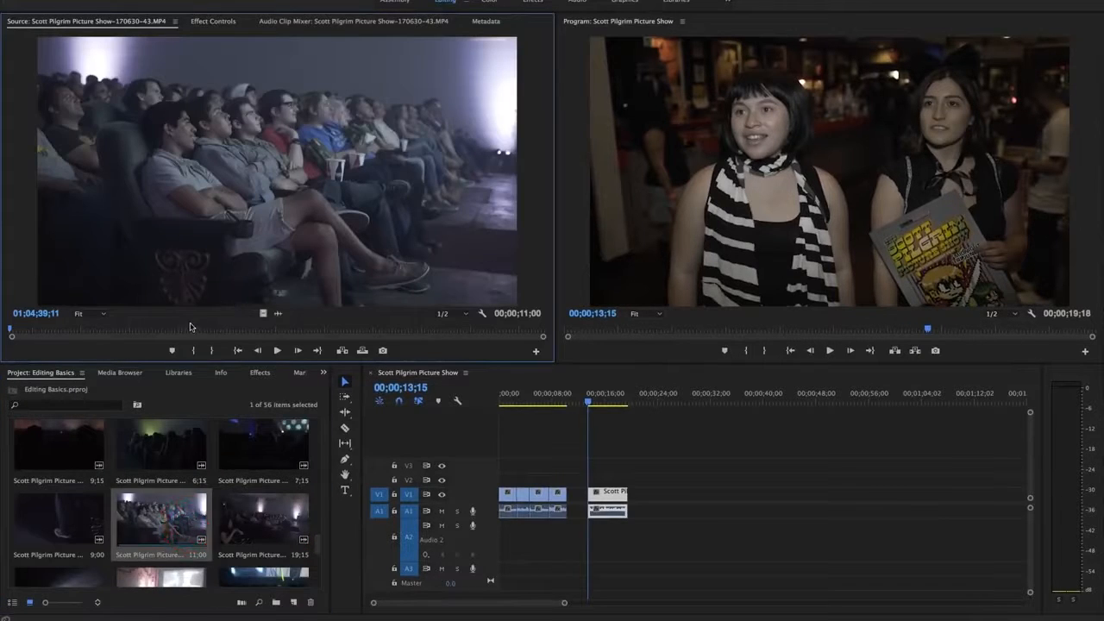
drag(181, 328, 308, 330)
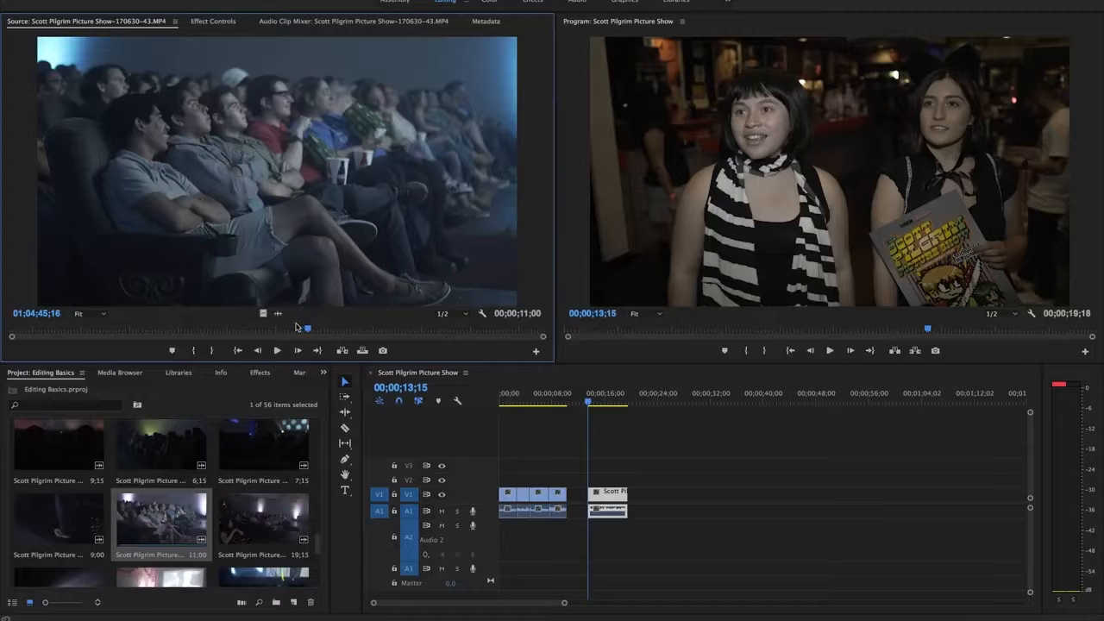
drag(290, 329, 297, 328)
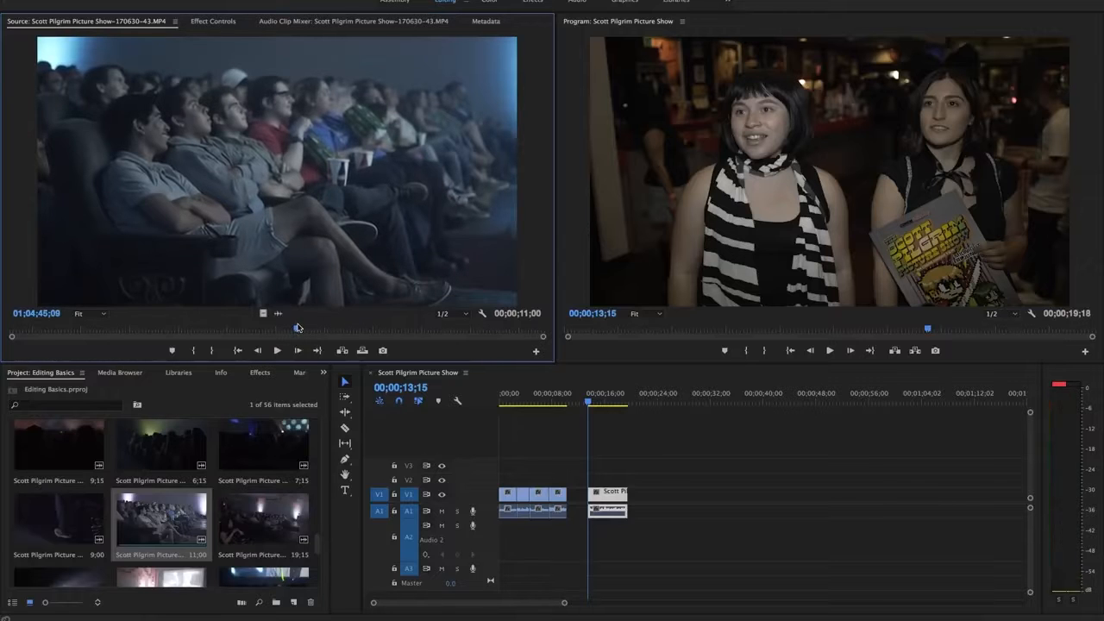
click(193, 351)
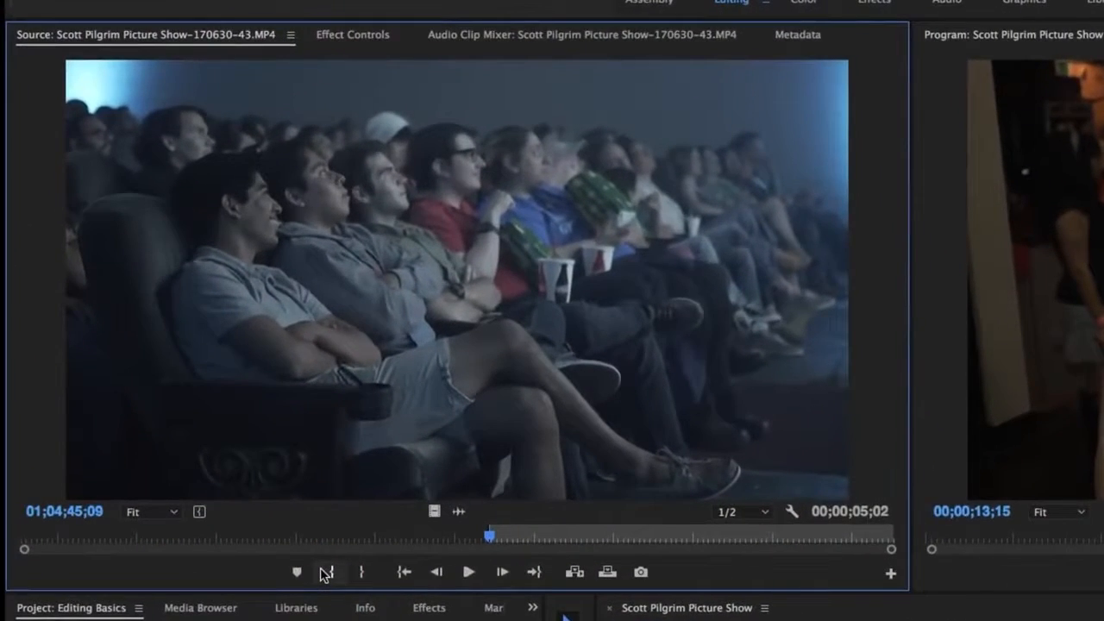
- Play the audience clip from the In point and mark its Out point at 01;04;47;21
key(space)
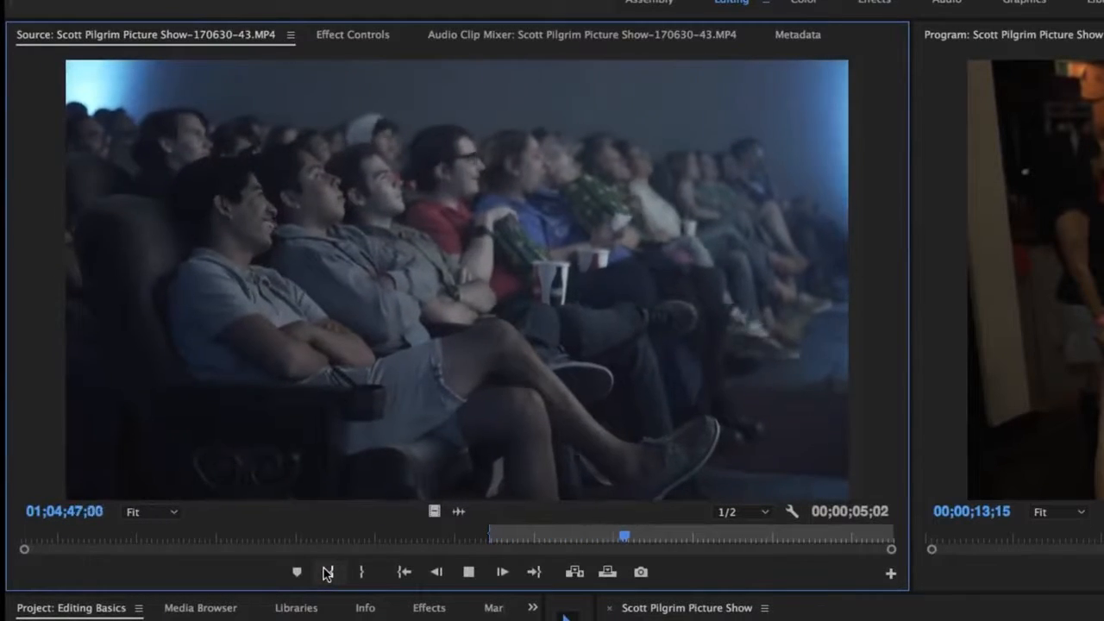
key(space)
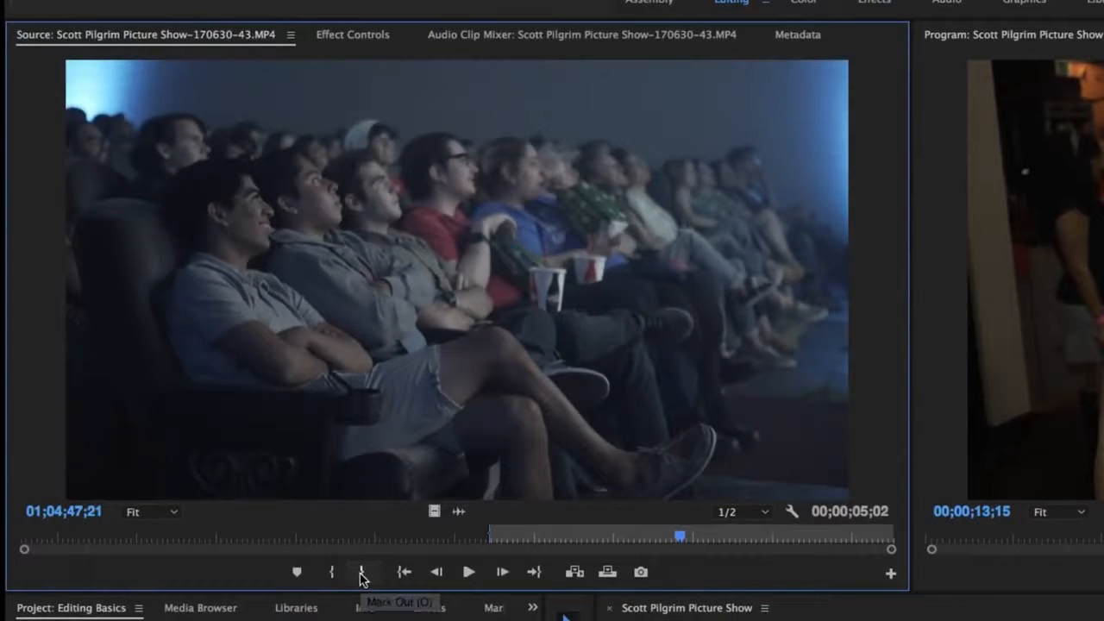
click(361, 573)
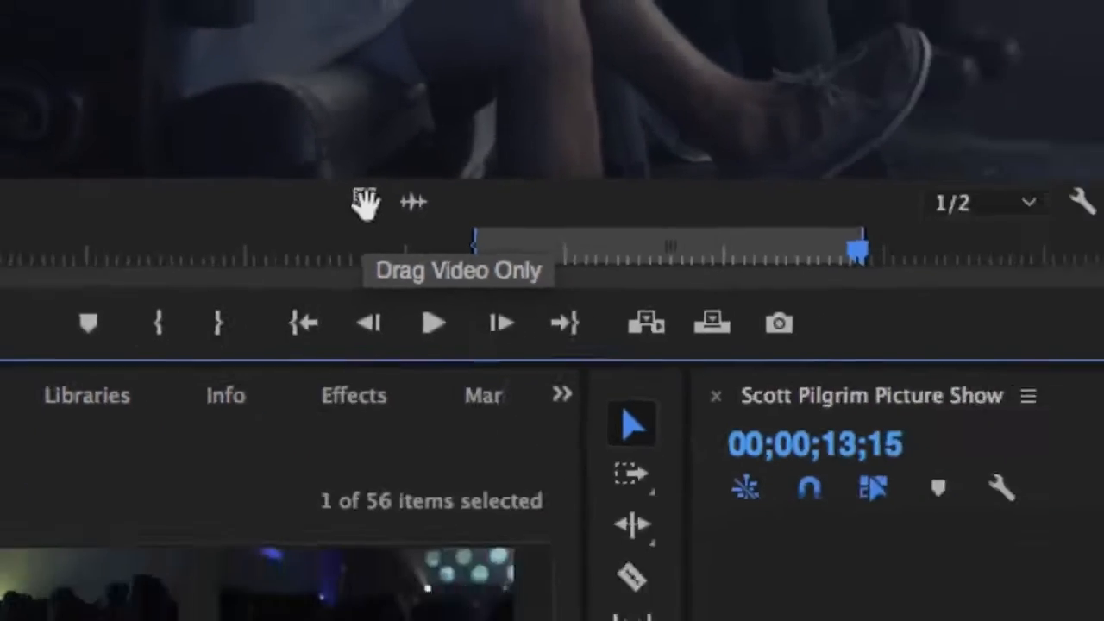
- Place only the video of the marked audience footage on V2, ending flush with the interview segment, and play the result
drag(364, 201, 767, 406)
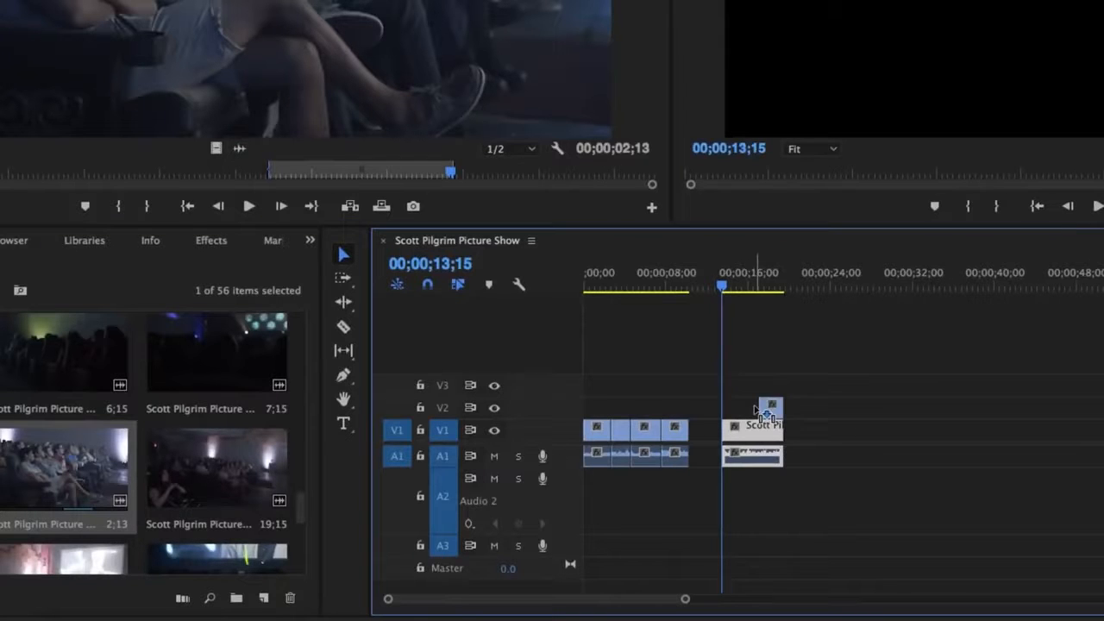
click(757, 347)
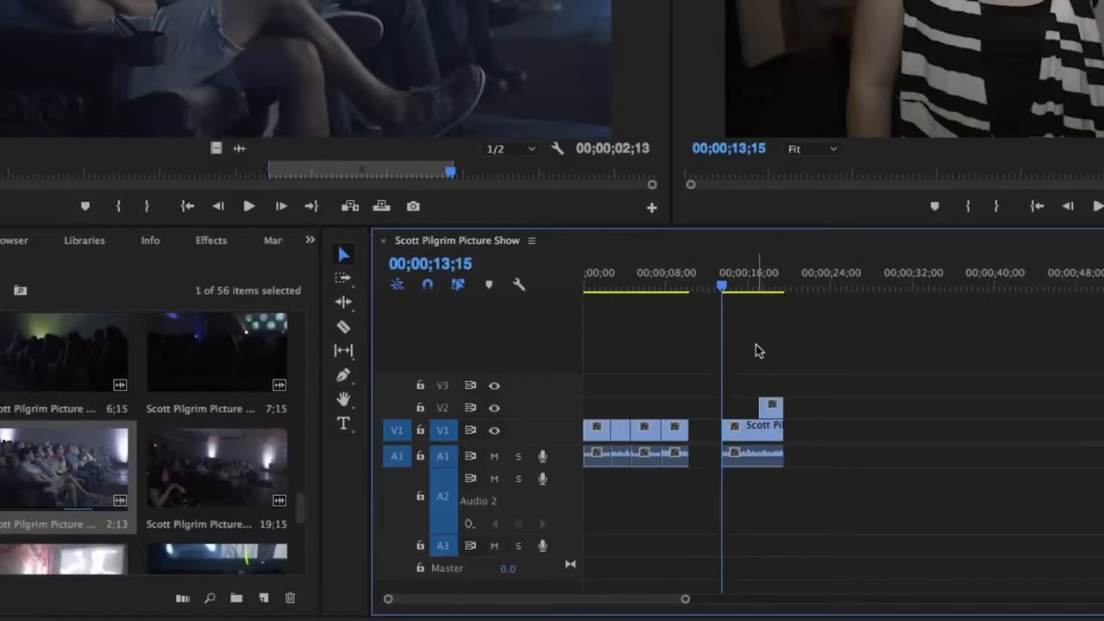
key(space)
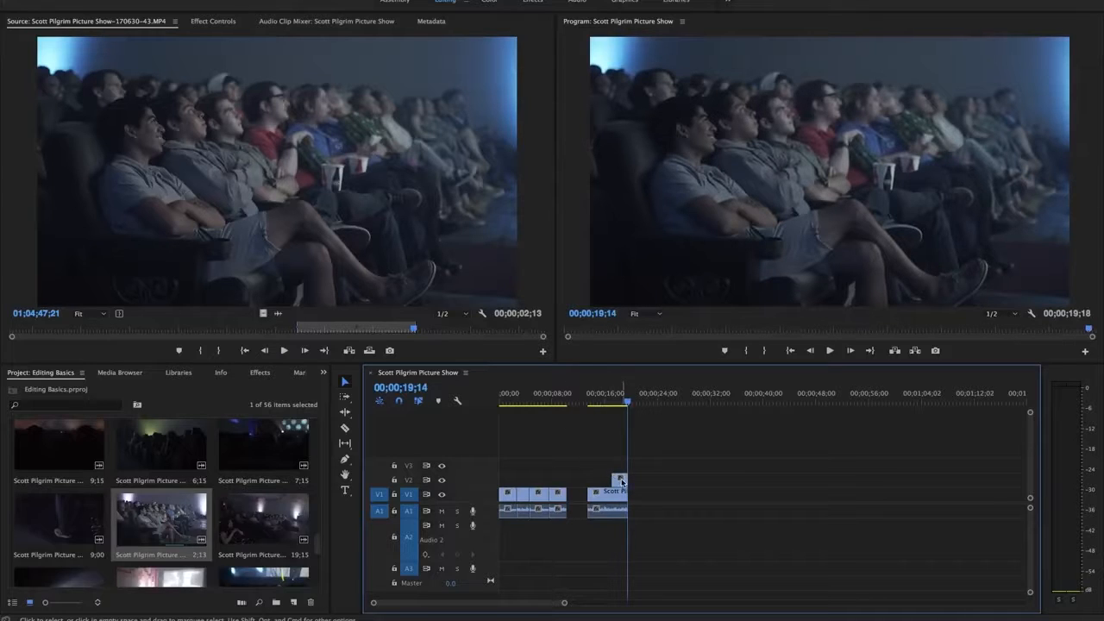
- Extend the start of the audience clip on V2 to an earlier point over the interview and play from before the interview
click(620, 479)
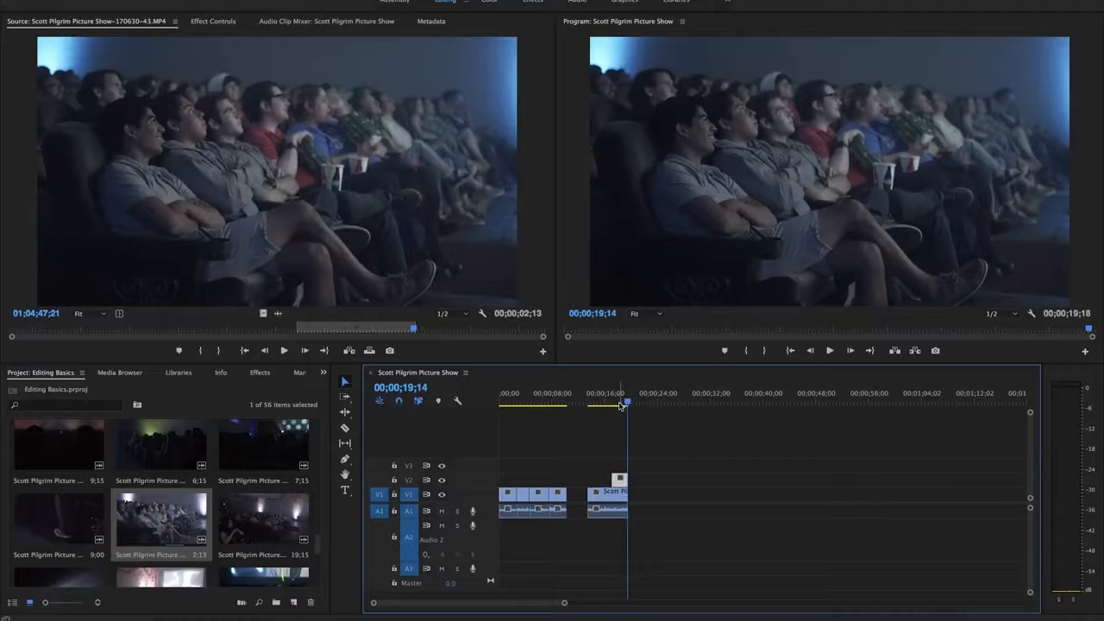
drag(625, 403, 619, 402)
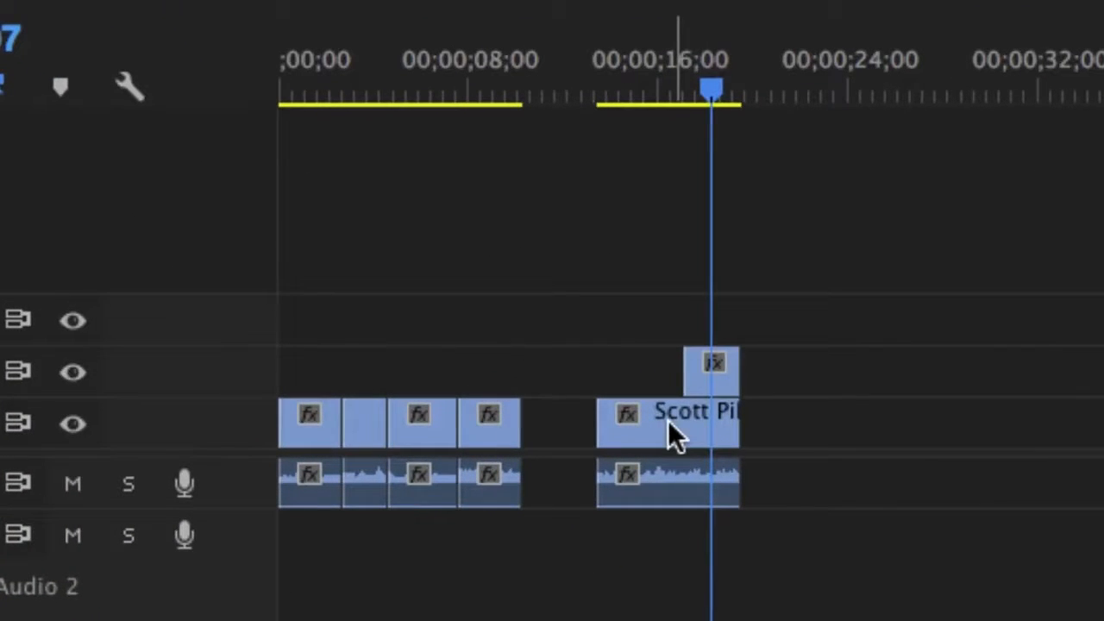
click(710, 384)
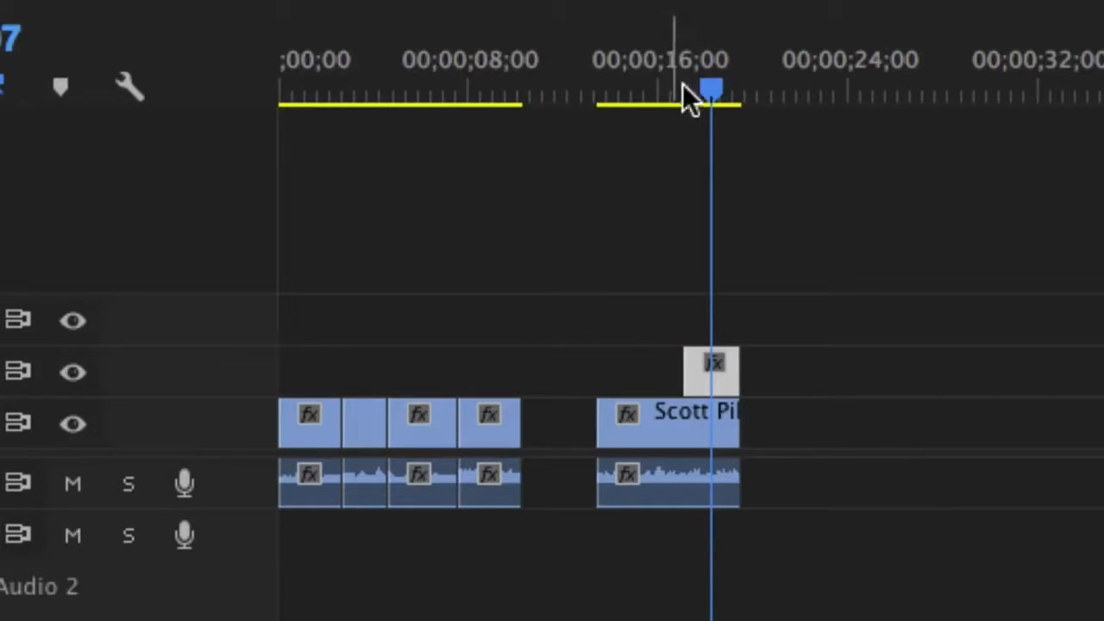
click(582, 89)
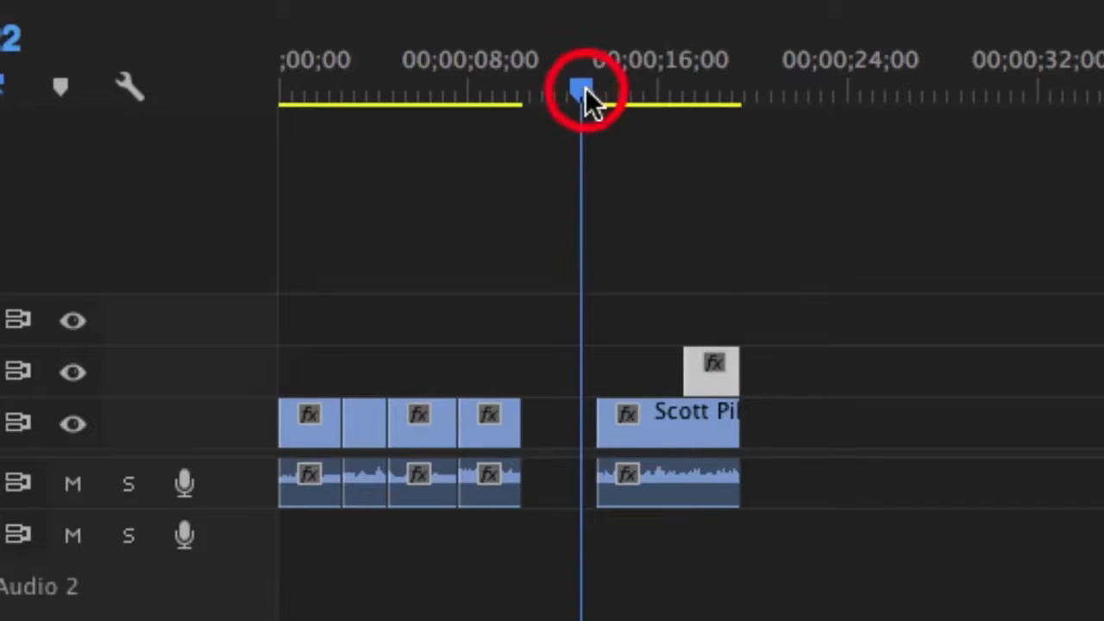
drag(705, 379, 745, 367)
key(space)
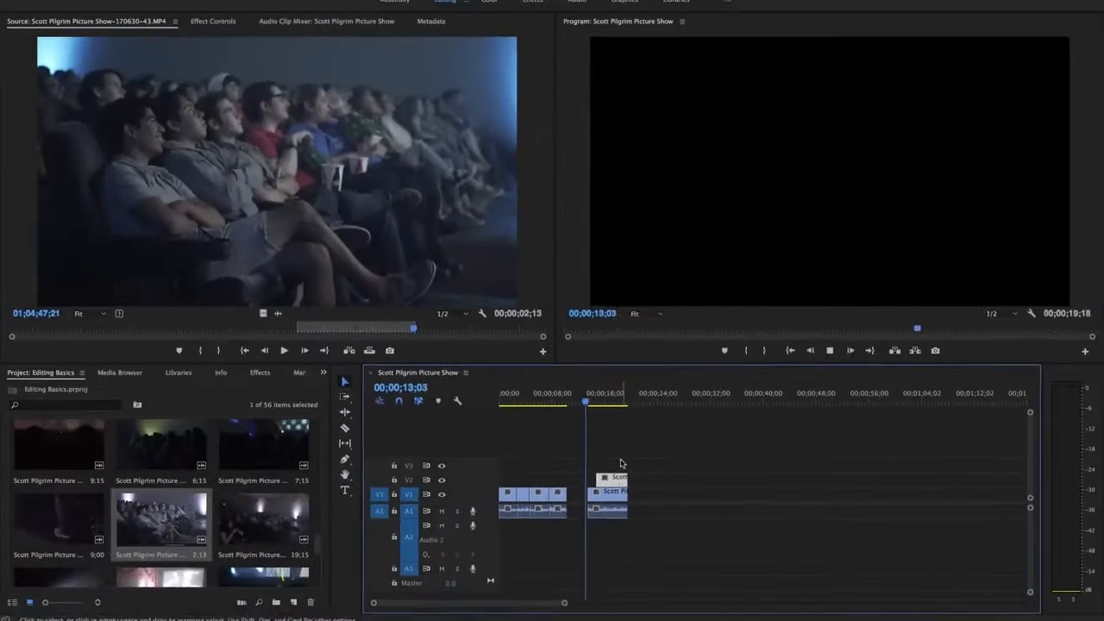
- Trim the end of the V2 audience clip to 00;00;18;04, then slide the clip to end flush with the interview segment
drag(742, 371, 709, 371)
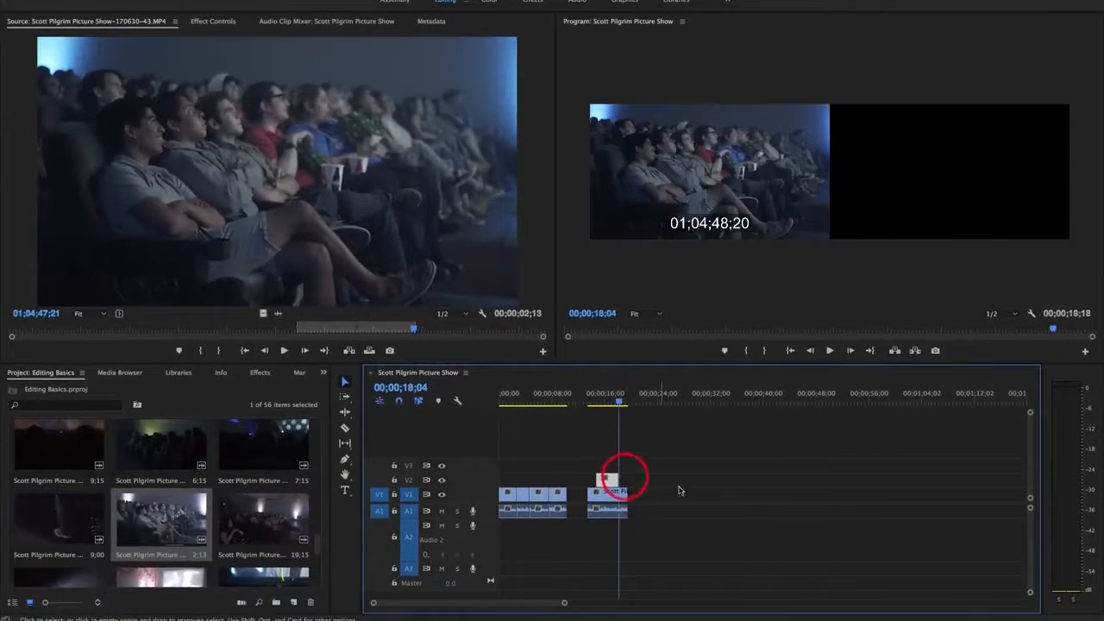
click(636, 455)
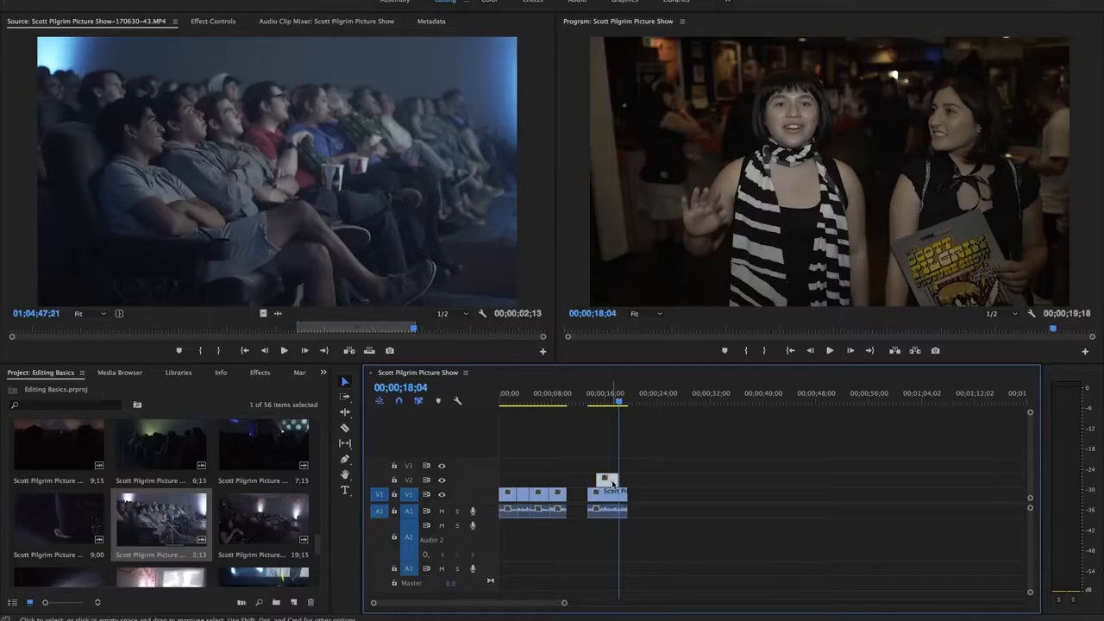
drag(611, 482, 621, 483)
click(623, 444)
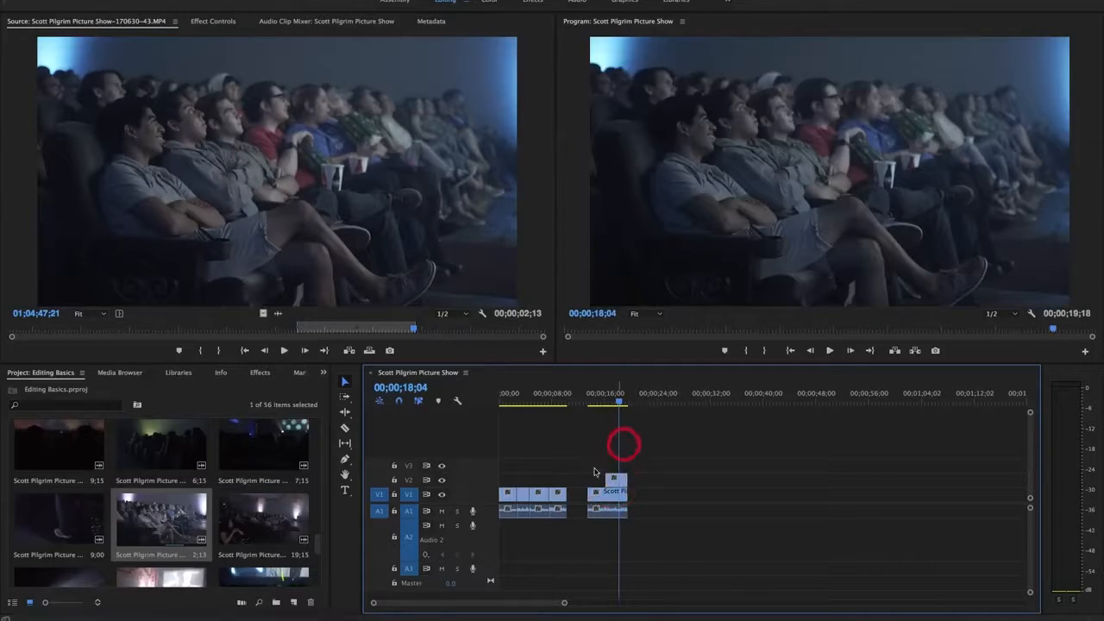